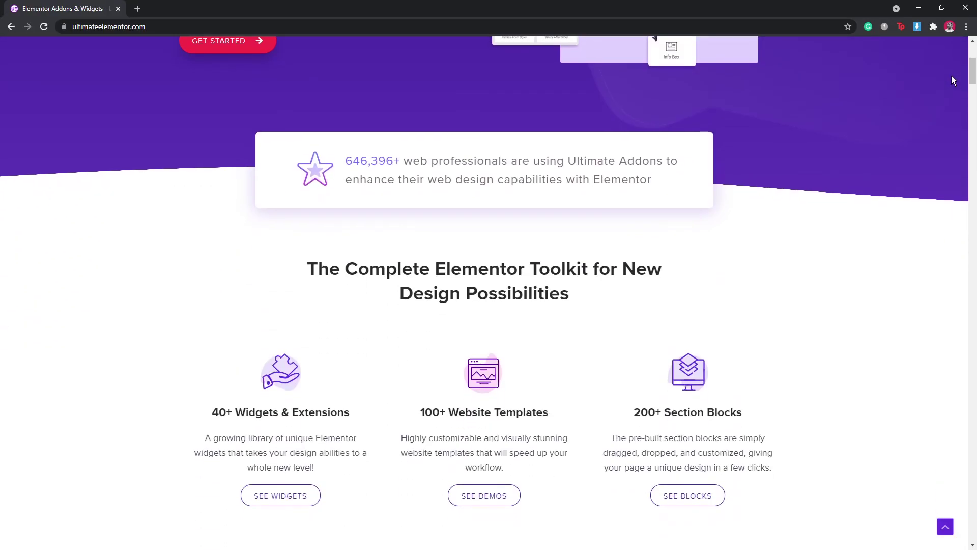
Step: Browse the Starter Templates library, then switch to the My Blog tab's Organic Store homepage
{"action": "scroll", "coordinate": [953, 80], "scroll_direction": "down", "scroll_amount": 5}
{"action": "scroll", "coordinate": [950, 87], "scroll_direction": "down", "scroll_amount": 5}
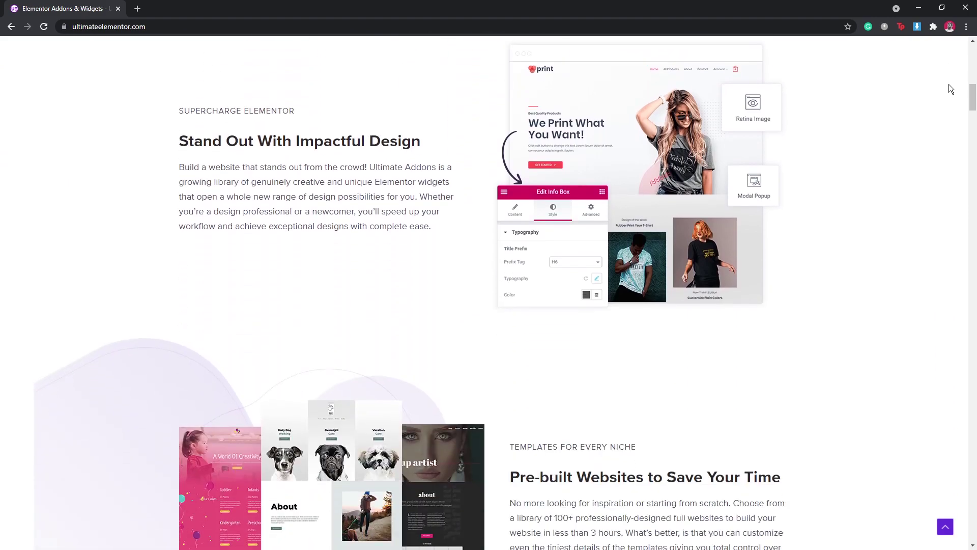
{"action": "scroll", "coordinate": [950, 89], "scroll_direction": "down", "scroll_amount": 5}
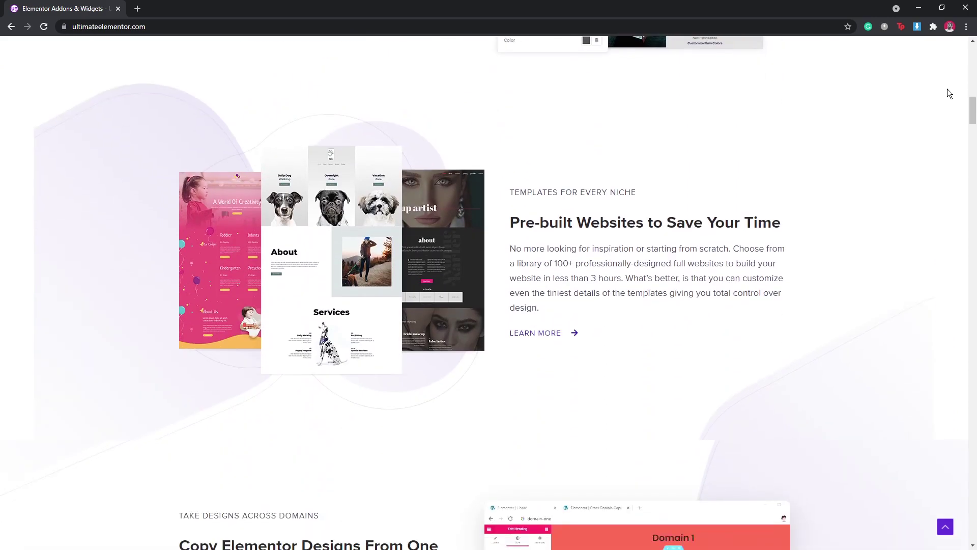
{"action": "scroll", "coordinate": [947, 95], "scroll_direction": "down", "scroll_amount": 5}
{"action": "scroll", "coordinate": [948, 96], "scroll_direction": "down", "scroll_amount": 4}
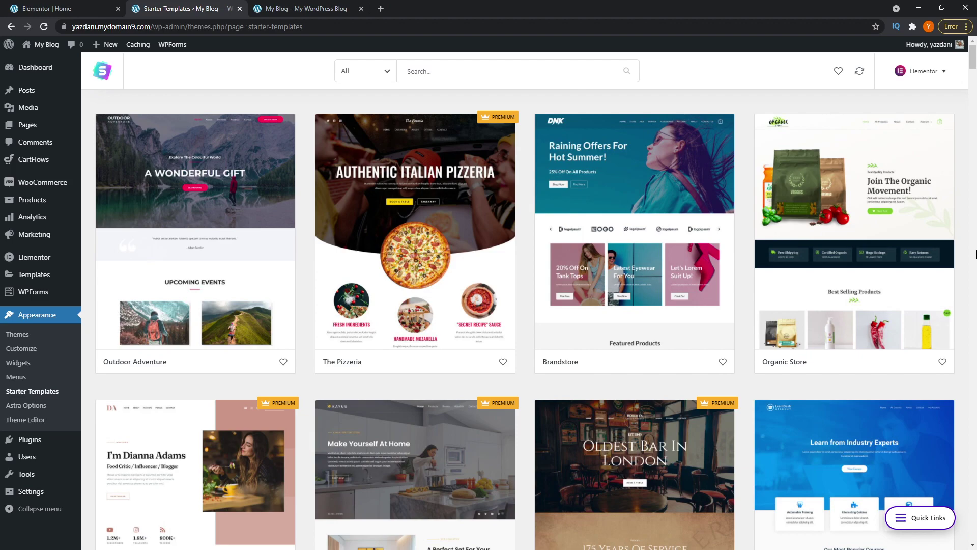
{"action": "scroll", "coordinate": [976, 255], "scroll_direction": "down", "scroll_amount": 5}
{"action": "scroll", "coordinate": [976, 257], "scroll_direction": "down", "scroll_amount": 2}
{"action": "scroll", "coordinate": [975, 260], "scroll_direction": "down", "scroll_amount": 3}
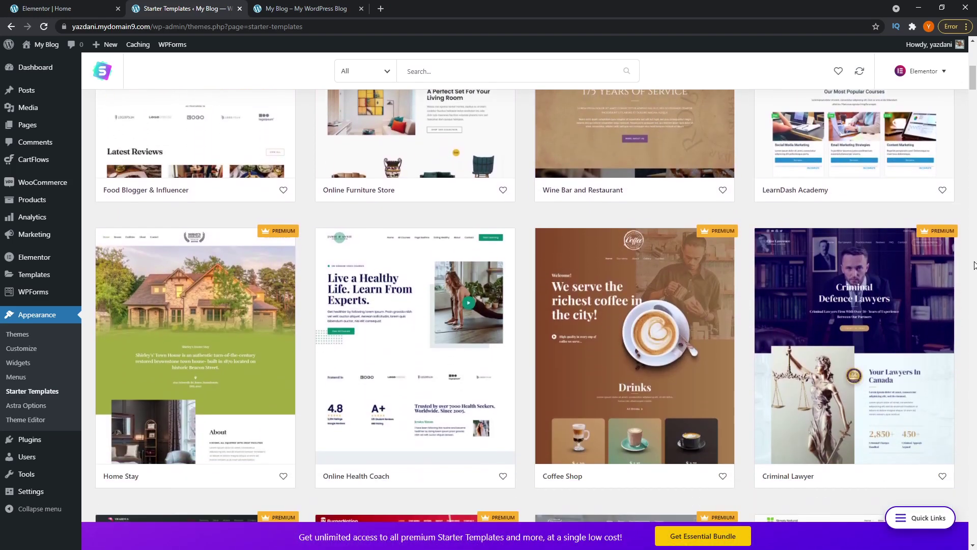
{"action": "scroll", "coordinate": [974, 264], "scroll_direction": "down", "scroll_amount": 4}
{"action": "scroll", "coordinate": [975, 265], "scroll_direction": "down", "scroll_amount": 3}
{"action": "scroll", "coordinate": [975, 265], "scroll_direction": "down", "scroll_amount": 2}
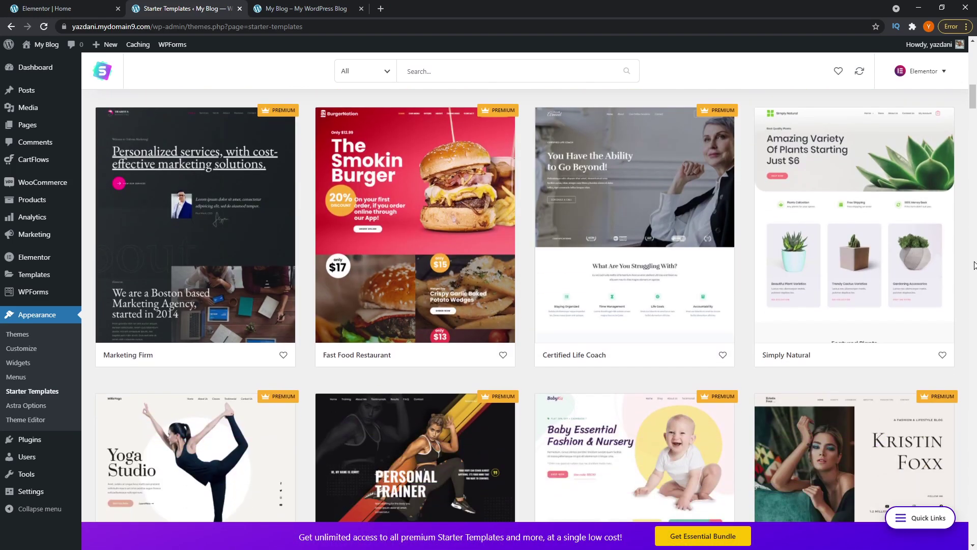
{"action": "scroll", "coordinate": [975, 265], "scroll_direction": "down", "scroll_amount": 3}
{"action": "scroll", "coordinate": [974, 267], "scroll_direction": "down", "scroll_amount": 1}
{"action": "scroll", "coordinate": [973, 270], "scroll_direction": "down", "scroll_amount": 4}
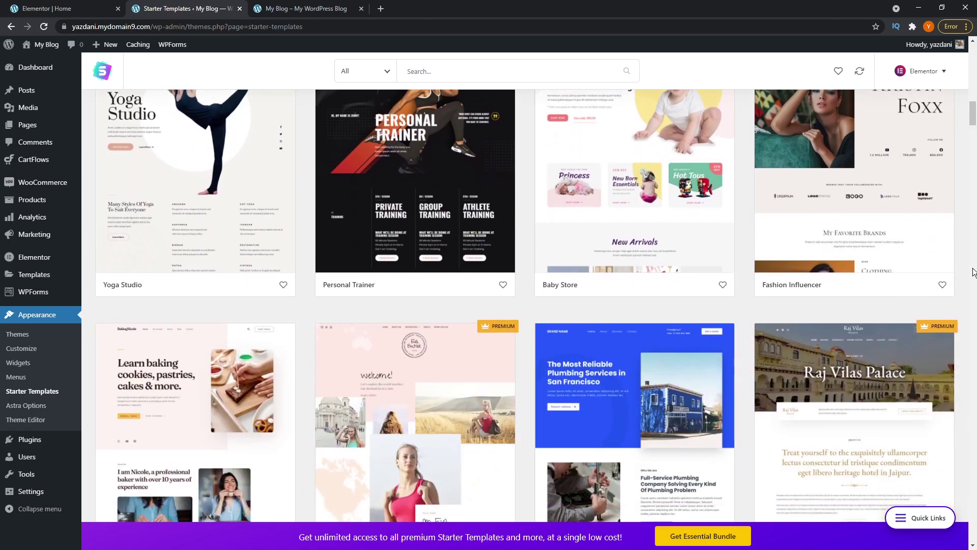
{"action": "scroll", "coordinate": [974, 272], "scroll_direction": "down", "scroll_amount": 2}
{"action": "scroll", "coordinate": [974, 277], "scroll_direction": "down", "scroll_amount": 2}
{"action": "scroll", "coordinate": [975, 283], "scroll_direction": "down", "scroll_amount": 3}
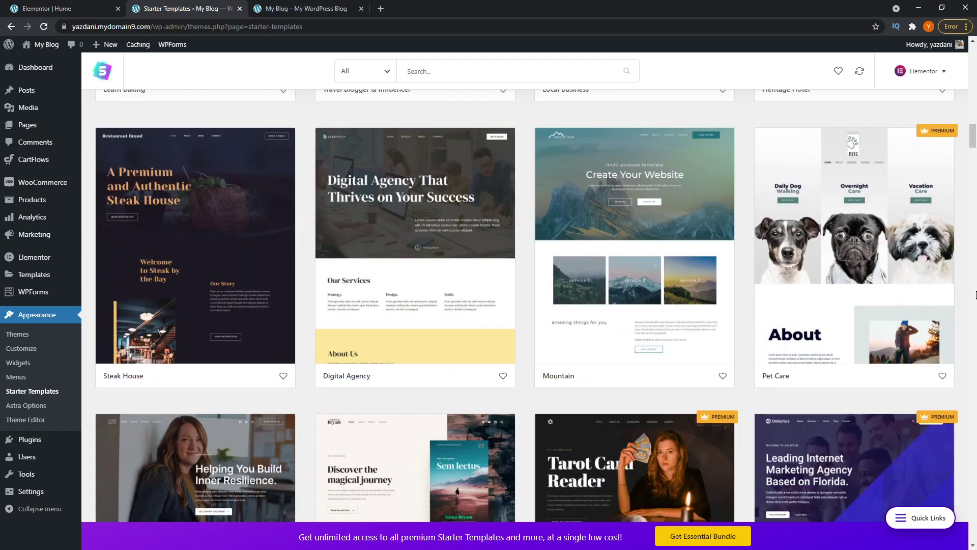
{"action": "scroll", "coordinate": [975, 290], "scroll_direction": "down", "scroll_amount": 3}
{"action": "scroll", "coordinate": [976, 295], "scroll_direction": "down", "scroll_amount": 3}
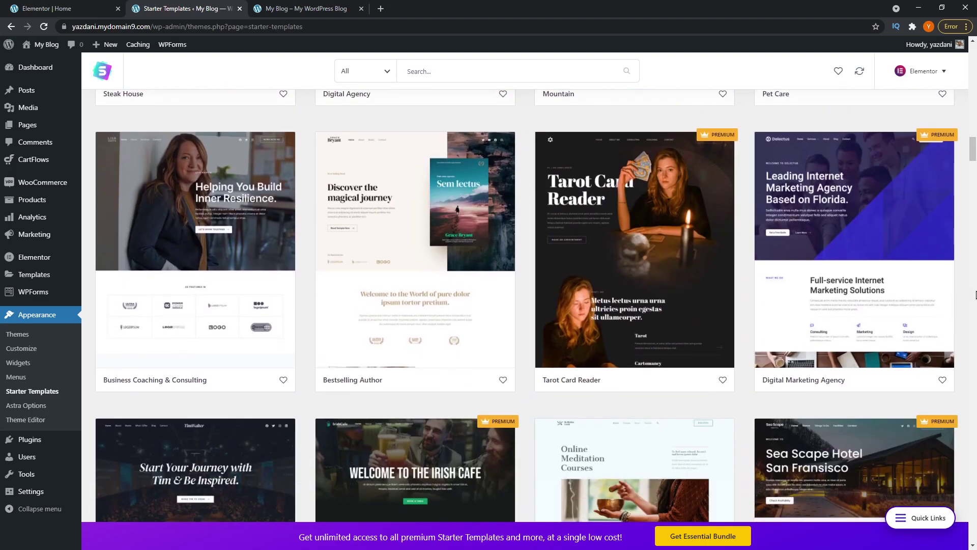
{"action": "scroll", "coordinate": [976, 296], "scroll_direction": "down", "scroll_amount": 2}
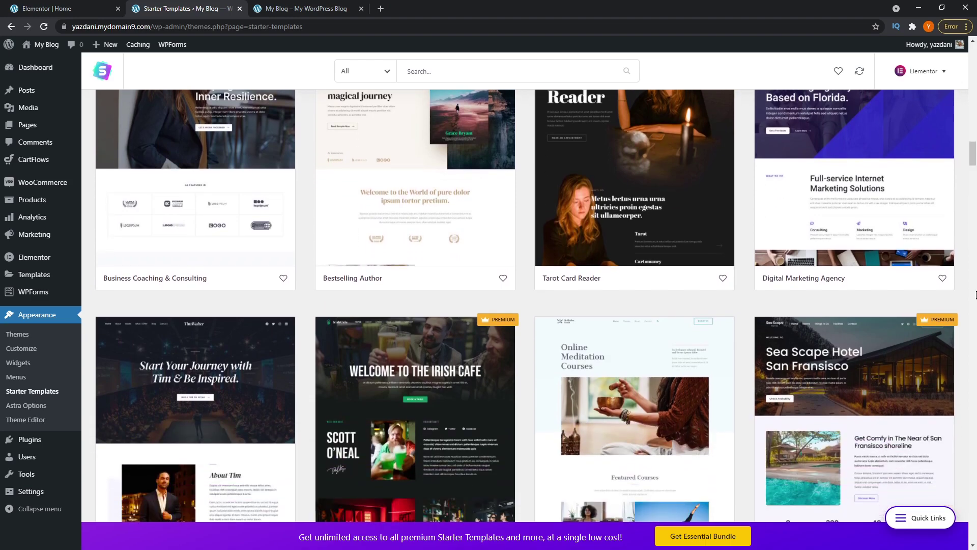
{"action": "scroll", "coordinate": [975, 295], "scroll_direction": "down", "scroll_amount": 3}
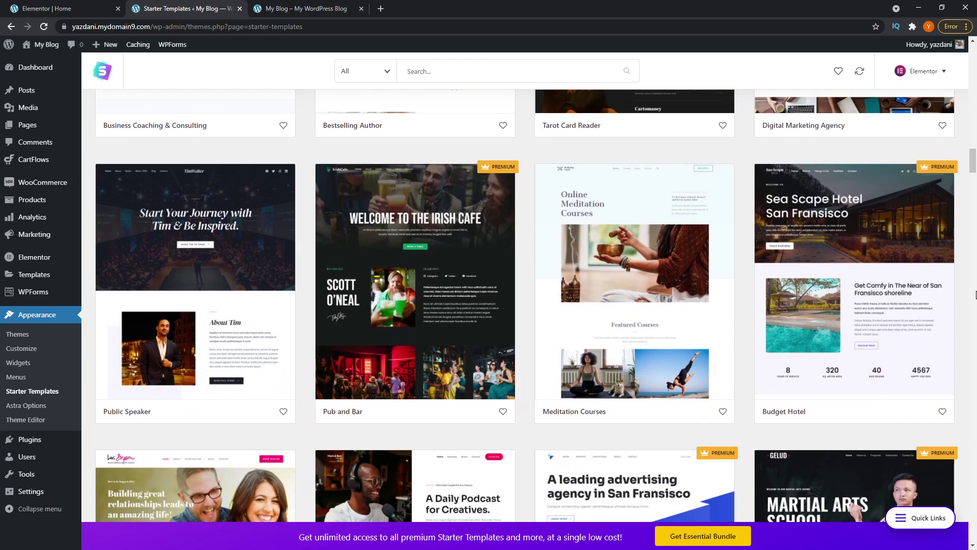
{"action": "key", "text": "ctrl+Tab"}
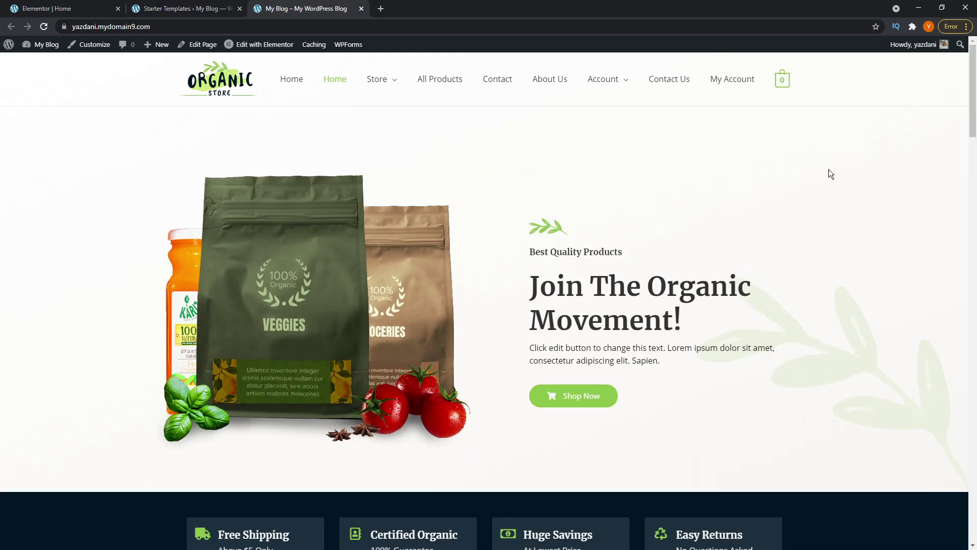
Step: Look down the Organic Store homepage, then switch to the Elementor | Home editor tab
{"action": "scroll", "coordinate": [858, 256], "scroll_direction": "down", "scroll_amount": 4}
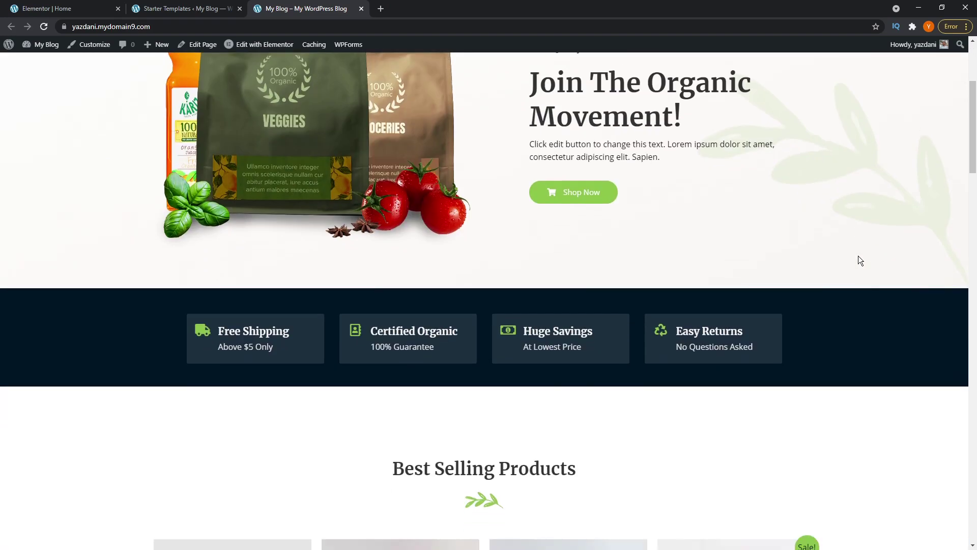
{"action": "scroll", "coordinate": [858, 257], "scroll_direction": "down", "scroll_amount": 4}
{"action": "scroll", "coordinate": [858, 257], "scroll_direction": "down", "scroll_amount": 1}
{"action": "scroll", "coordinate": [866, 264], "scroll_direction": "down", "scroll_amount": 5}
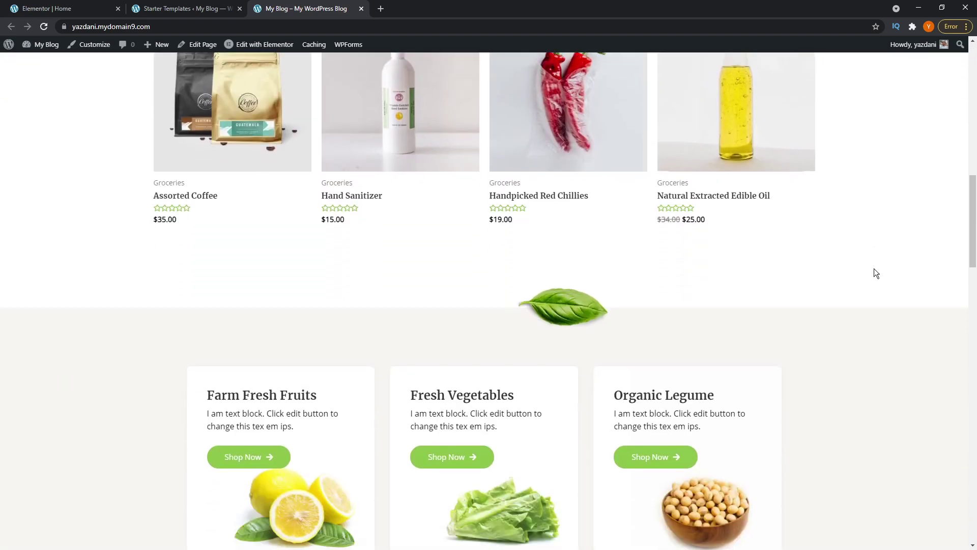
{"action": "scroll", "coordinate": [874, 268], "scroll_direction": "down", "scroll_amount": 4}
{"action": "scroll", "coordinate": [874, 268], "scroll_direction": "down", "scroll_amount": 5}
{"action": "key", "text": "ctrl+Tab"}
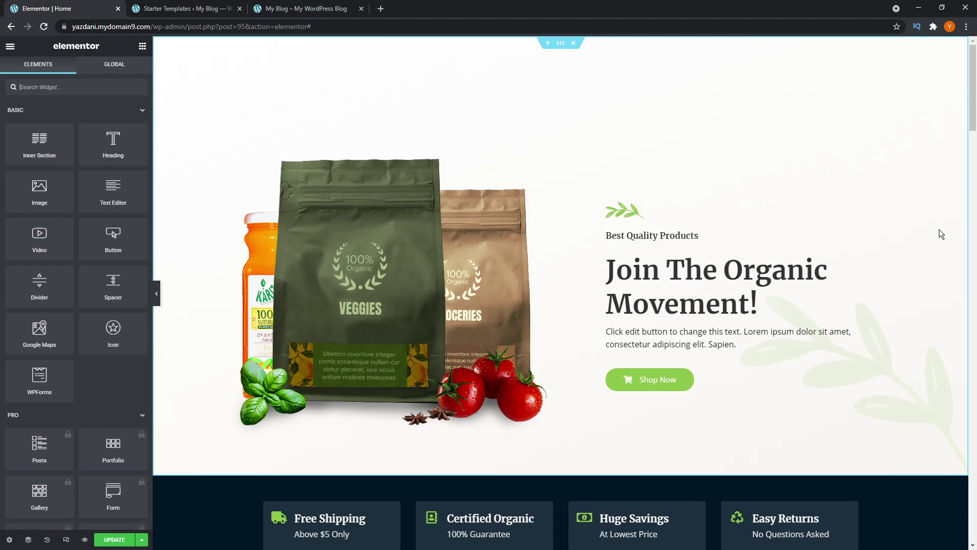
Step: Insert a new single-column section just above Customers Reviews
{"action": "scroll", "coordinate": [939, 229], "scroll_direction": "down", "scroll_amount": 1}
{"action": "scroll", "coordinate": [939, 230], "scroll_direction": "down", "scroll_amount": 6}
{"action": "scroll", "coordinate": [939, 230], "scroll_direction": "down", "scroll_amount": 6}
{"action": "scroll", "coordinate": [939, 231], "scroll_direction": "down", "scroll_amount": 5}
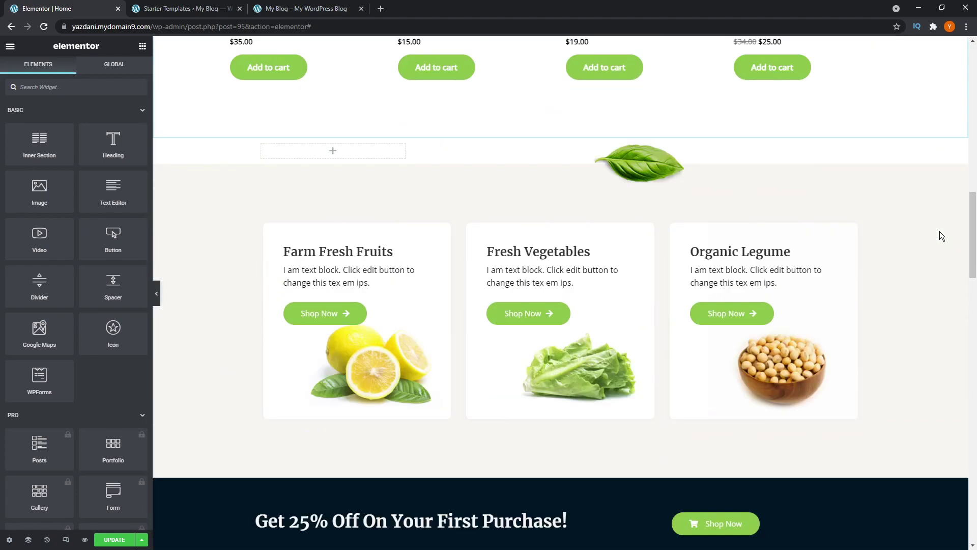
{"action": "scroll", "coordinate": [940, 231], "scroll_direction": "down", "scroll_amount": 6}
{"action": "scroll", "coordinate": [939, 232], "scroll_direction": "down", "scroll_amount": 6}
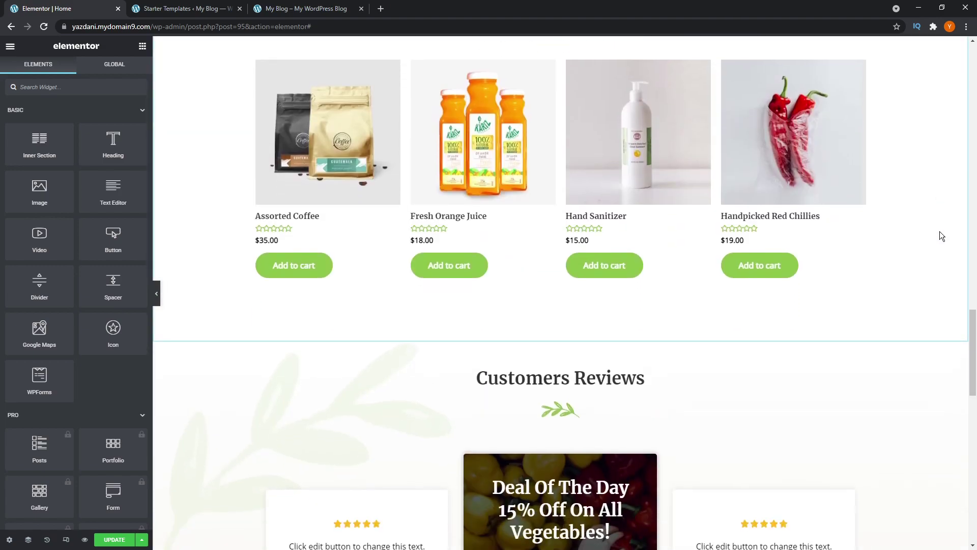
{"action": "mouse_move", "coordinate": [542, 341]}
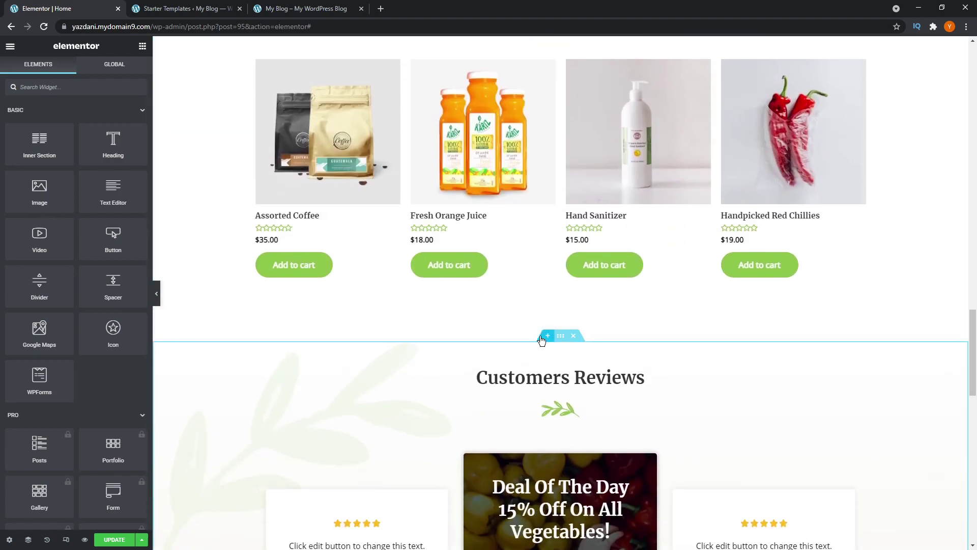
{"action": "left_click", "coordinate": [546, 336]}
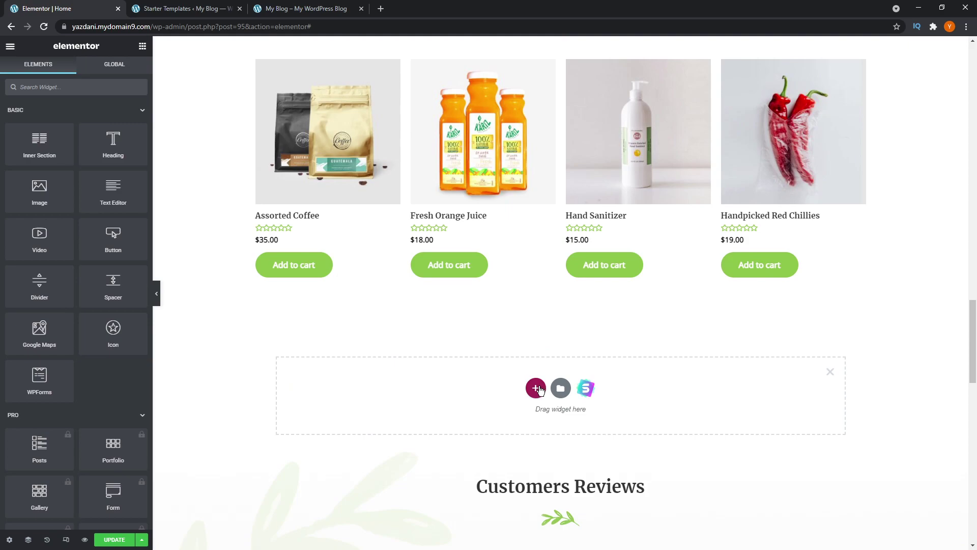
{"action": "left_click", "coordinate": [540, 390]}
{"action": "left_click", "coordinate": [431, 413]}
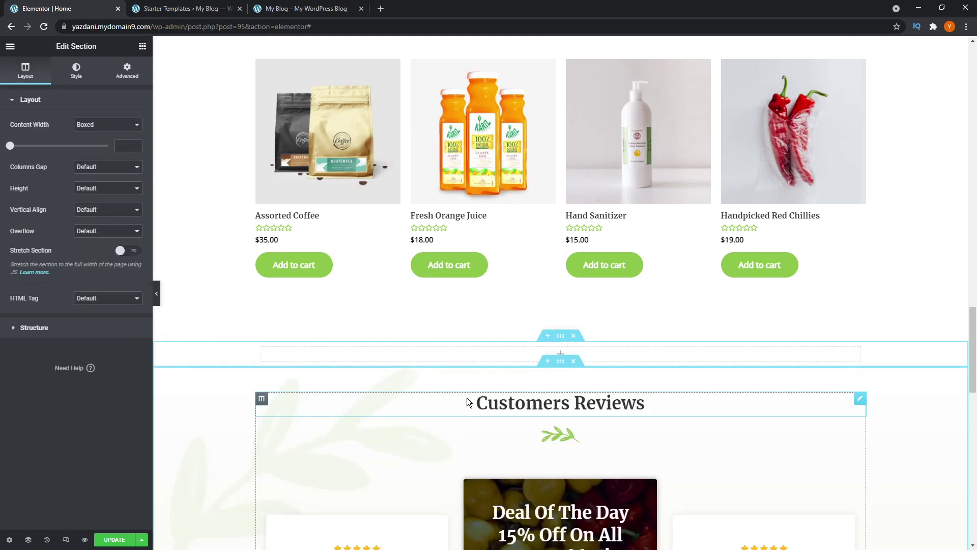
Step: Collapse the Basic, Pro and General widget groups to reveal the Ultimate Addons widgets
{"action": "left_click", "coordinate": [562, 355]}
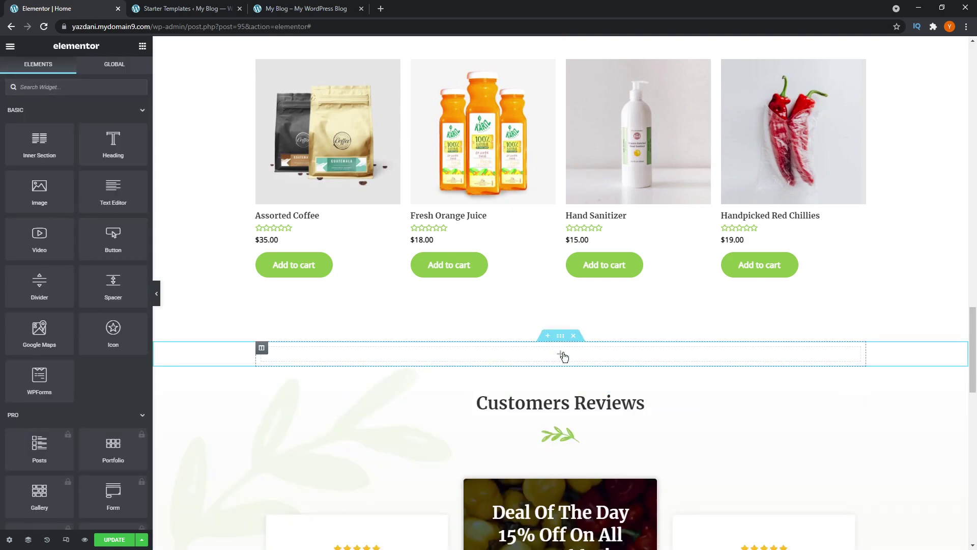
{"action": "left_click", "coordinate": [142, 117]}
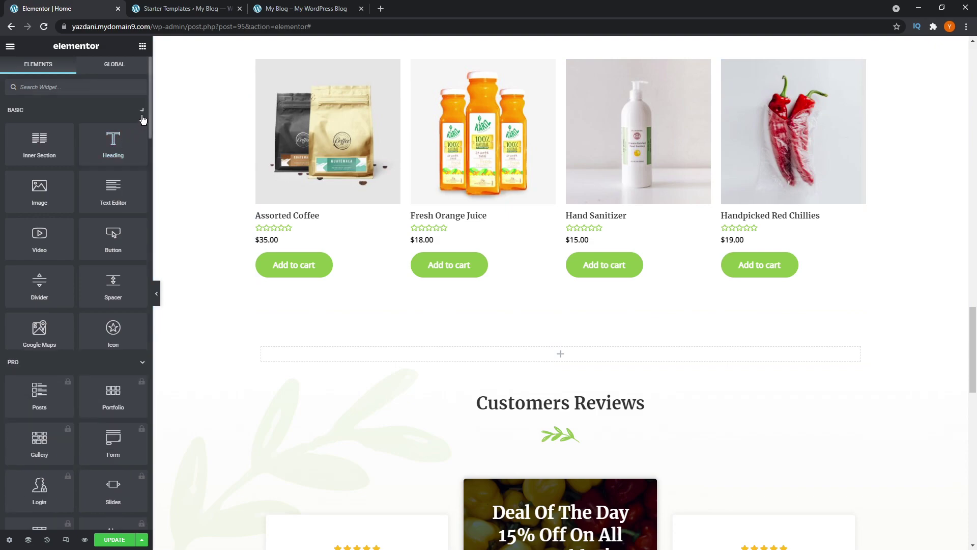
{"action": "left_click", "coordinate": [142, 136]}
{"action": "left_click", "coordinate": [140, 163]}
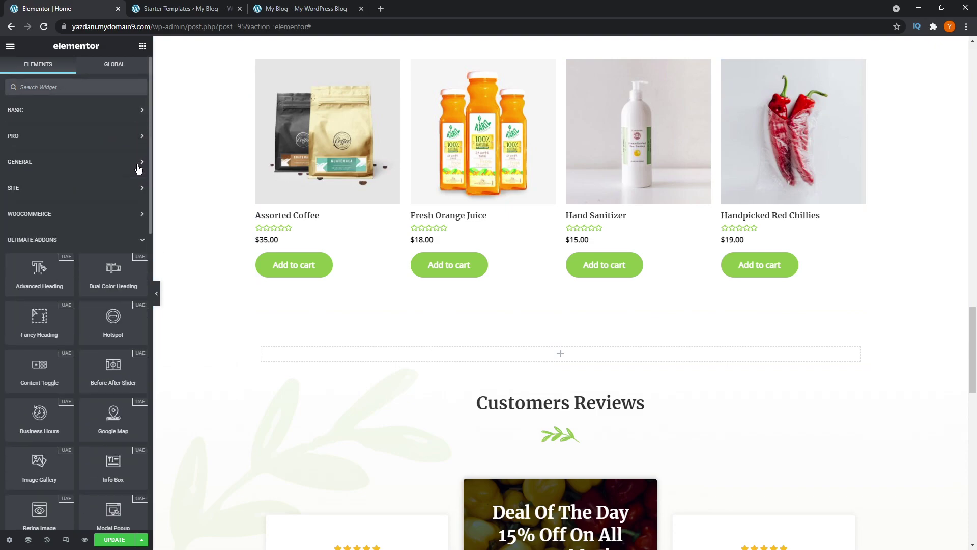
{"action": "scroll", "coordinate": [109, 252], "scroll_direction": "down", "scroll_amount": 2}
{"action": "scroll", "coordinate": [104, 241], "scroll_direction": "down", "scroll_amount": 1}
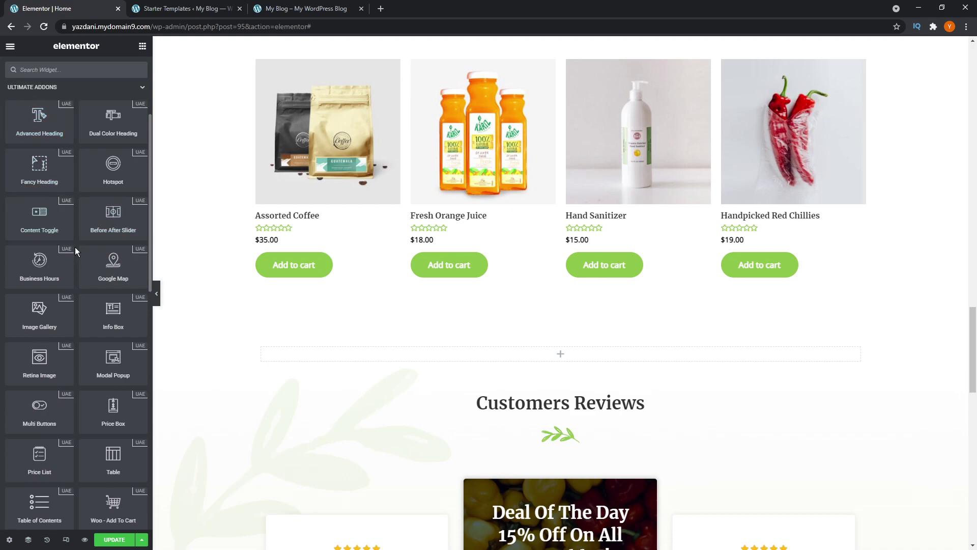
{"action": "scroll", "coordinate": [77, 254], "scroll_direction": "down", "scroll_amount": 1}
{"action": "scroll", "coordinate": [78, 274], "scroll_direction": "down", "scroll_amount": 2}
{"action": "scroll", "coordinate": [78, 279], "scroll_direction": "down", "scroll_amount": 1}
{"action": "scroll", "coordinate": [81, 282], "scroll_direction": "down", "scroll_amount": 2}
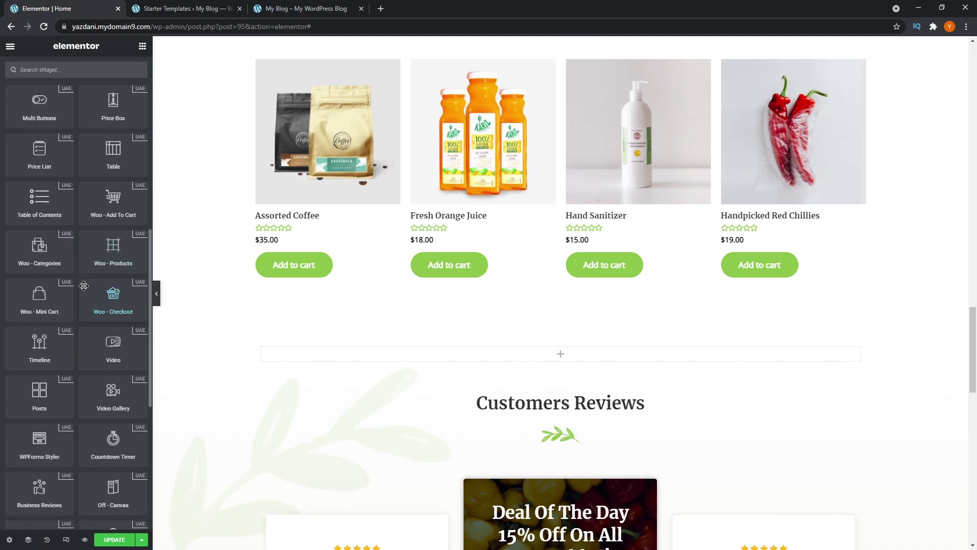
{"action": "scroll", "coordinate": [83, 286], "scroll_direction": "down", "scroll_amount": 2}
{"action": "scroll", "coordinate": [84, 287], "scroll_direction": "down", "scroll_amount": 1}
{"action": "scroll", "coordinate": [84, 286], "scroll_direction": "up", "scroll_amount": 3}
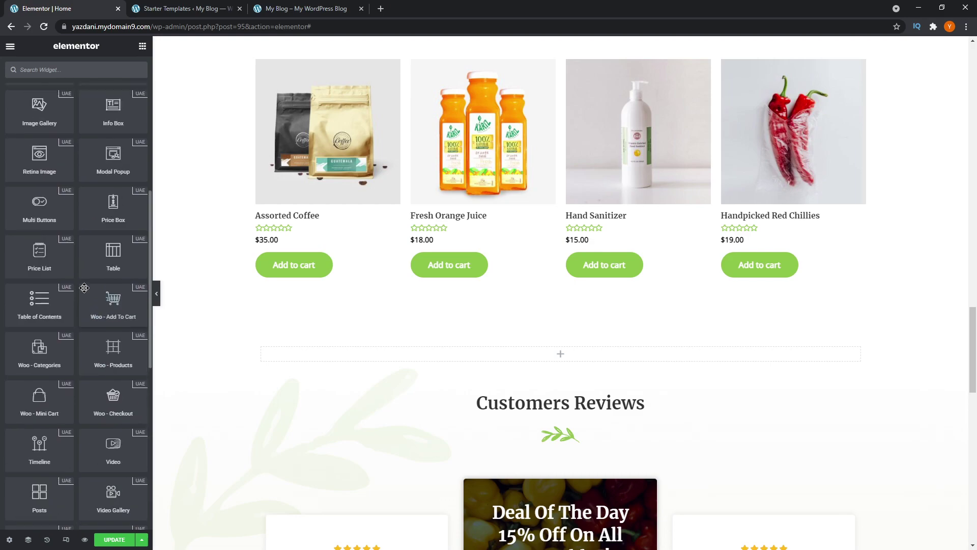
{"action": "scroll", "coordinate": [84, 283], "scroll_direction": "up", "scroll_amount": 3}
{"action": "scroll", "coordinate": [85, 279], "scroll_direction": "up", "scroll_amount": 2}
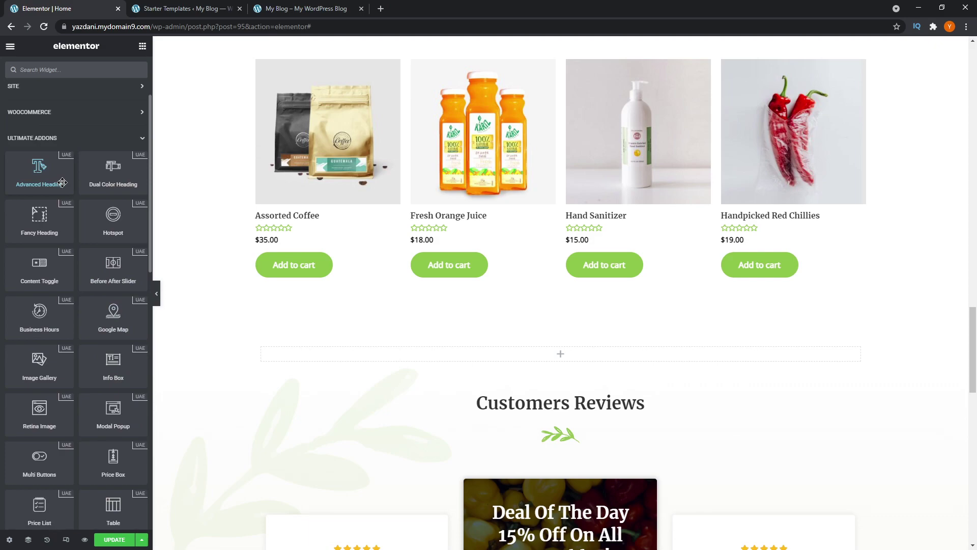
Step: Drag the UAE Advanced Heading widget into the empty section above Customers Reviews
{"action": "mouse_move", "coordinate": [60, 182]}
{"action": "left_mouse_down"}
{"action": "mouse_move", "coordinate": [458, 307]}
{"action": "mouse_move", "coordinate": [564, 358]}
{"action": "left_mouse_up"}
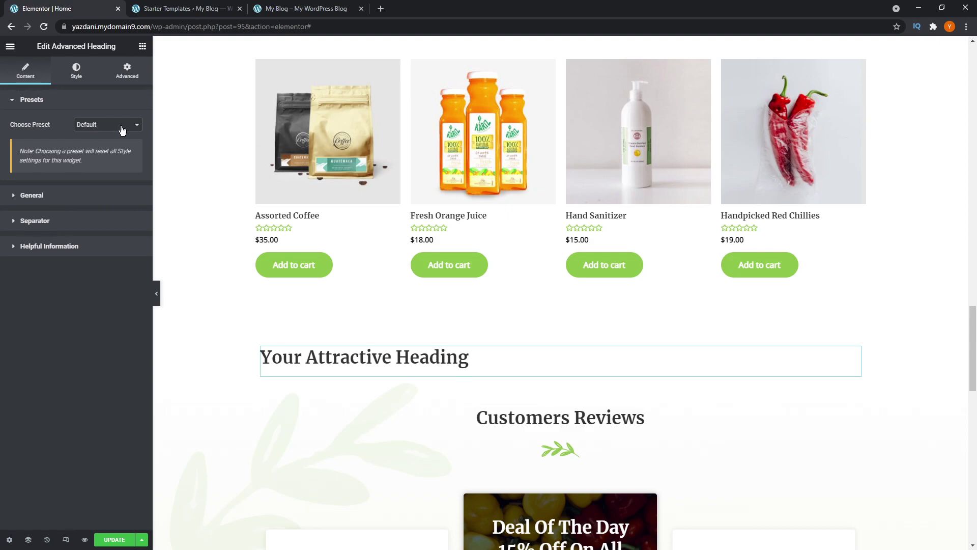
Step: Preview the Advanced Heading presets one by one, from Preset 1 through Preset 6
{"action": "left_click", "coordinate": [122, 127]}
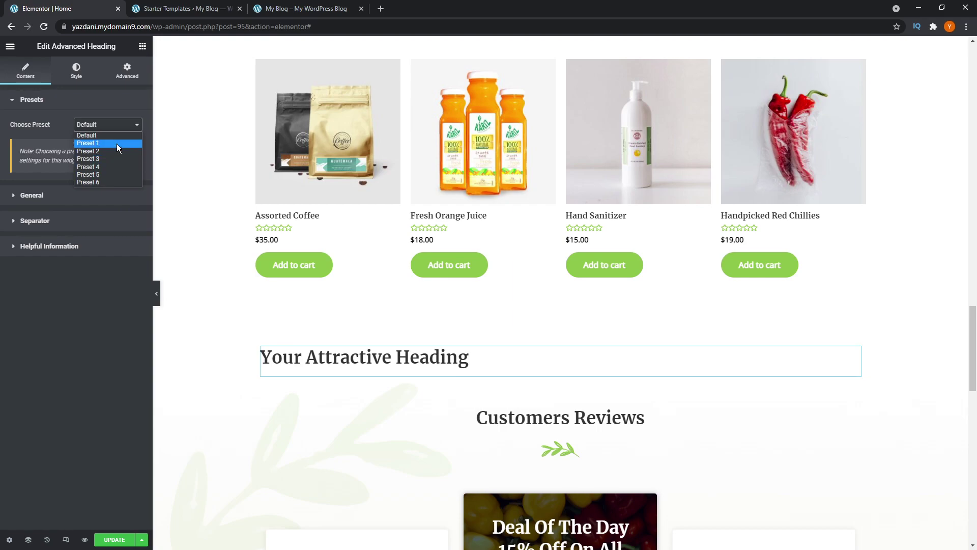
{"action": "left_click", "coordinate": [117, 143]}
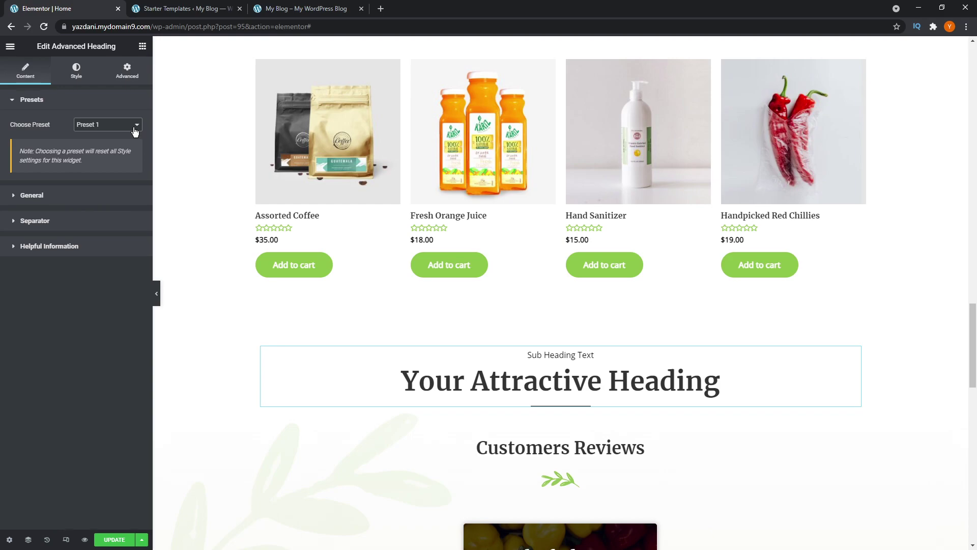
{"action": "left_click", "coordinate": [135, 130]}
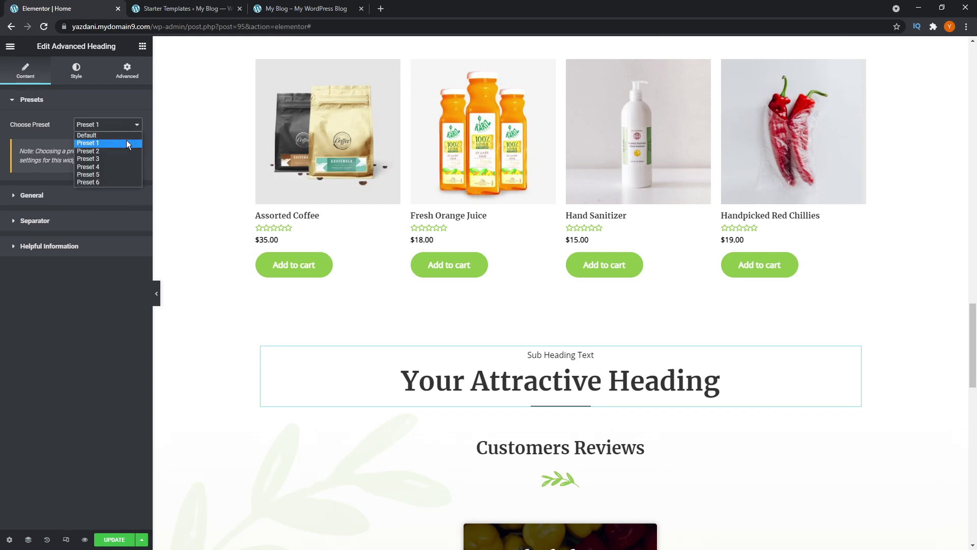
{"action": "left_click", "coordinate": [123, 148]}
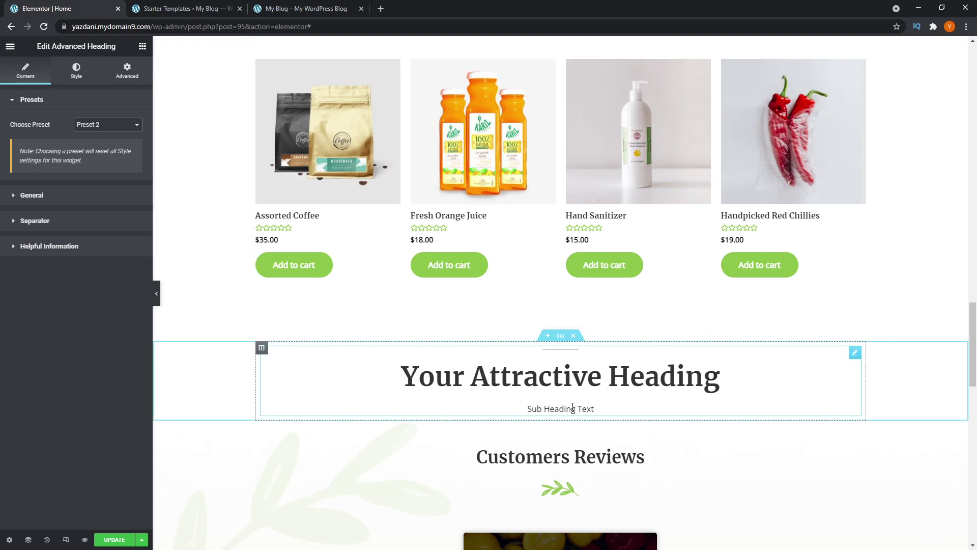
{"action": "left_click", "coordinate": [127, 125]}
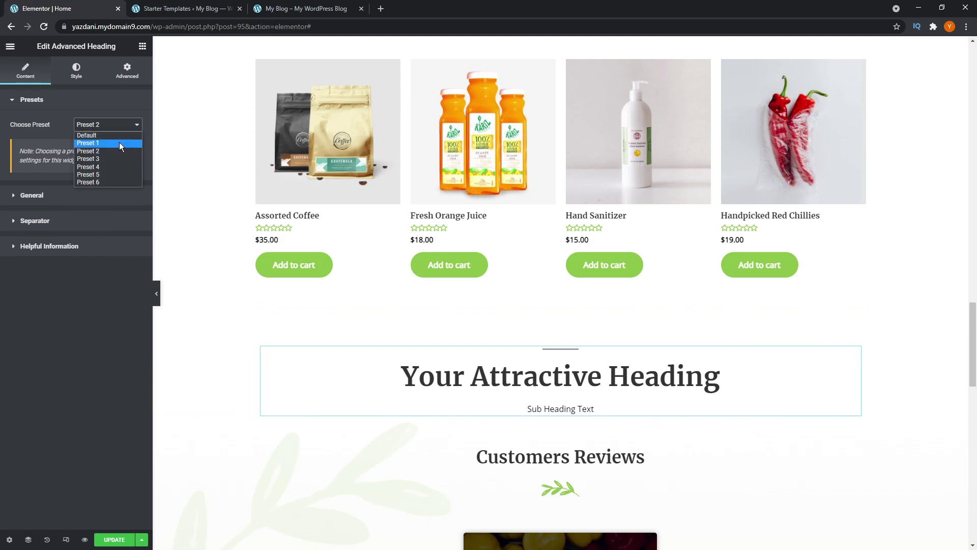
{"action": "left_click", "coordinate": [115, 159]}
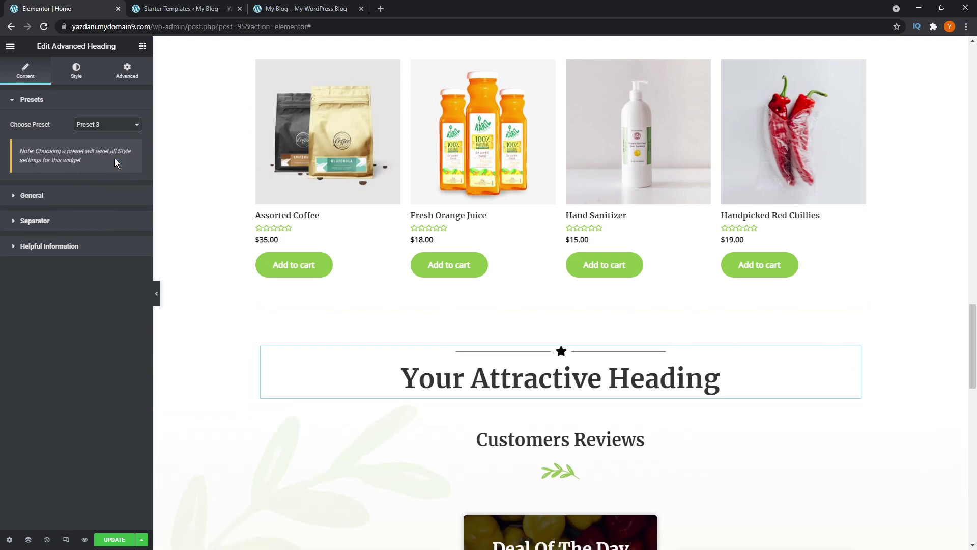
{"action": "left_click", "coordinate": [108, 125]}
{"action": "left_click", "coordinate": [111, 171]}
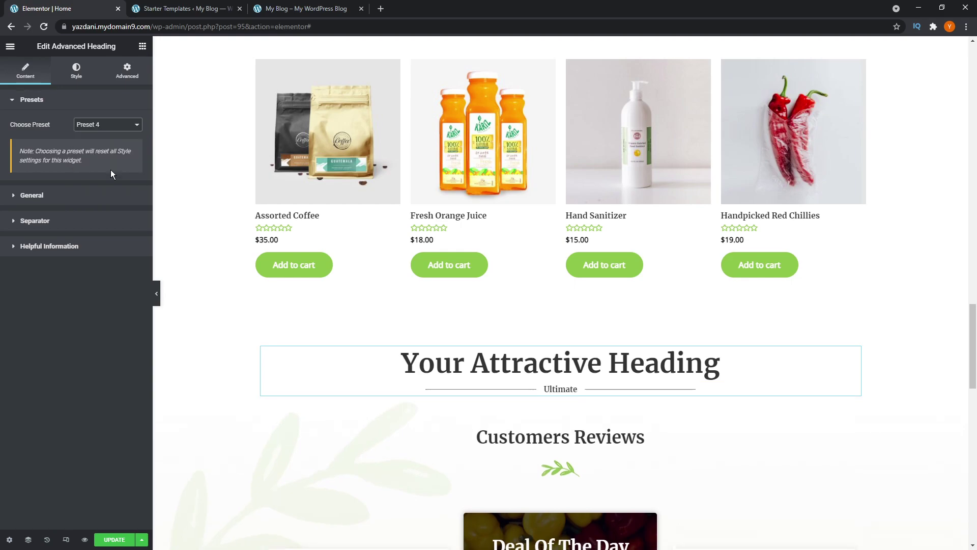
{"action": "left_click", "coordinate": [114, 126]}
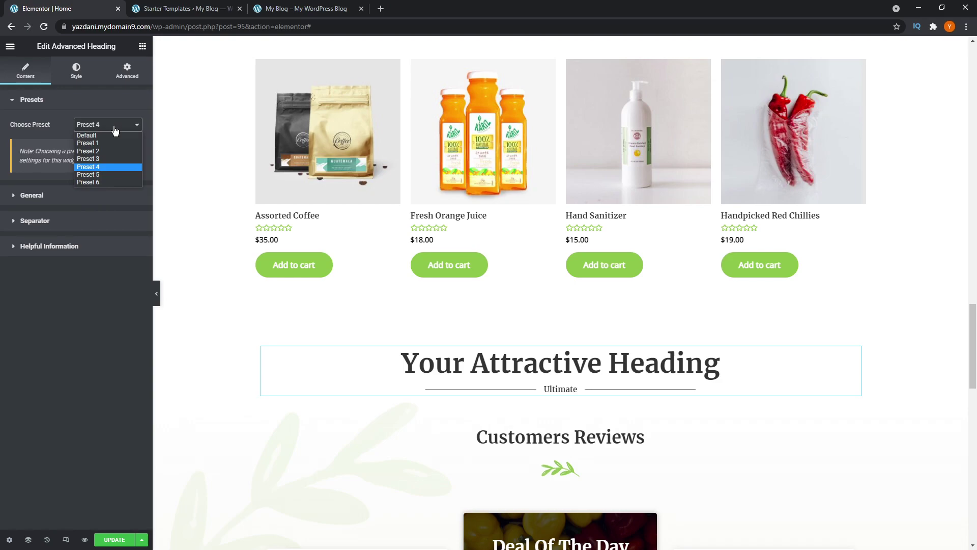
{"action": "left_click", "coordinate": [105, 174]}
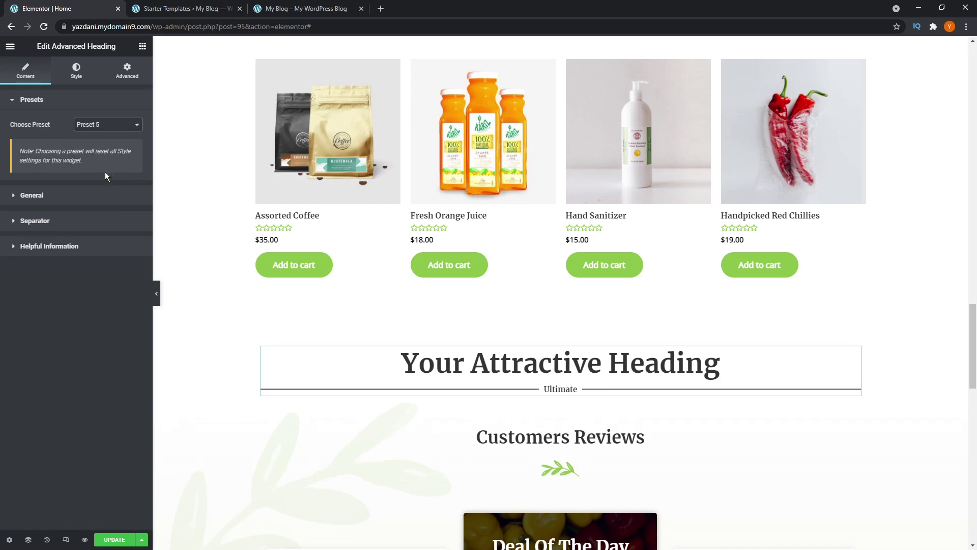
{"action": "left_click", "coordinate": [107, 124]}
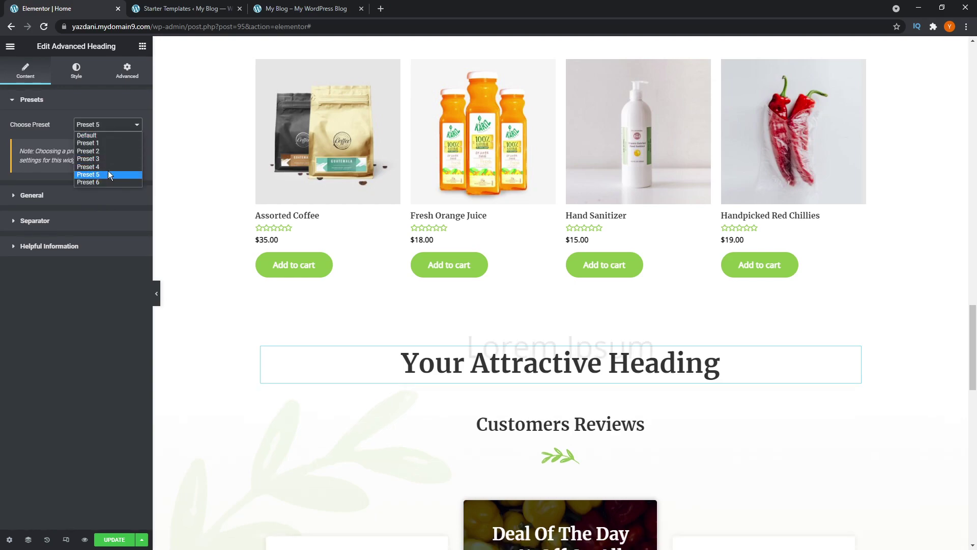
{"action": "left_click", "coordinate": [107, 181]}
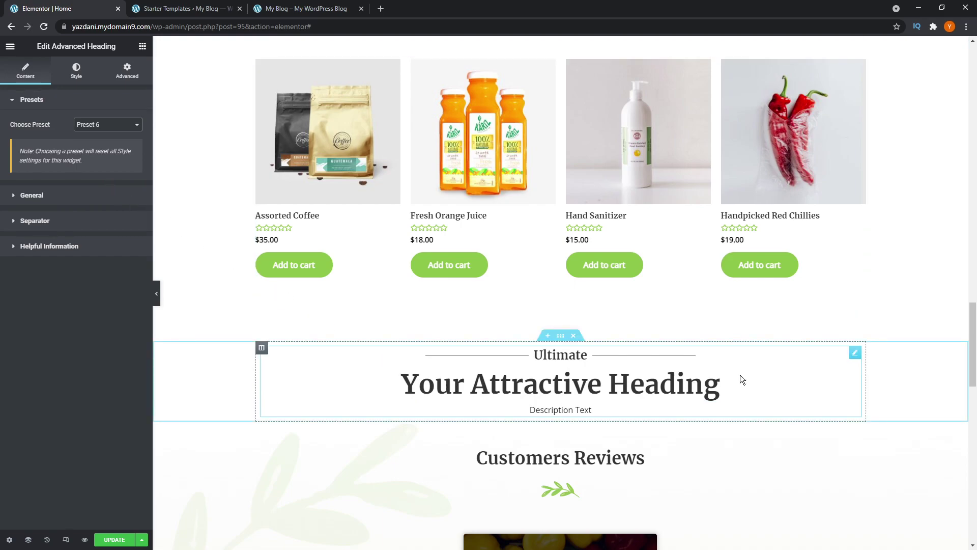
{"action": "scroll", "coordinate": [881, 410], "scroll_direction": "down", "scroll_amount": 1}
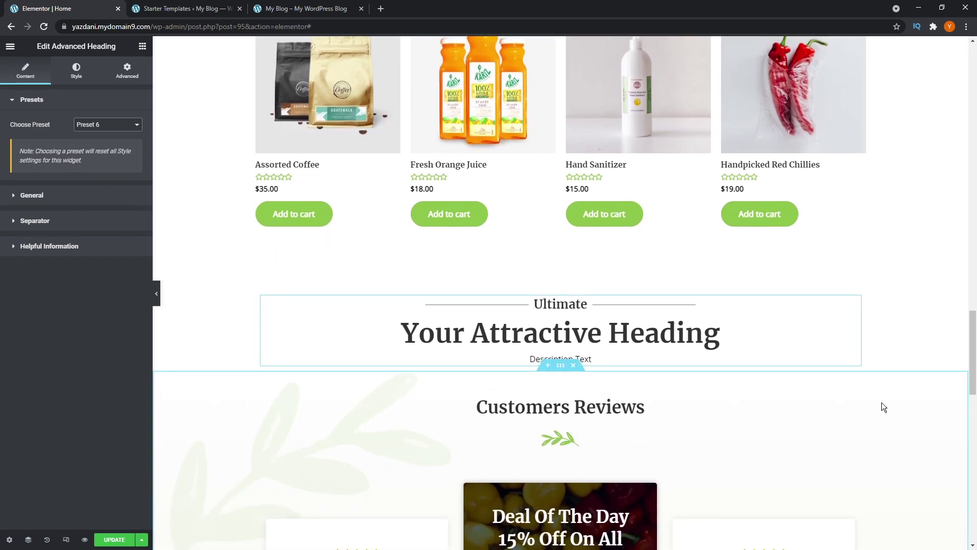
{"action": "scroll", "coordinate": [882, 407], "scroll_direction": "down", "scroll_amount": 2}
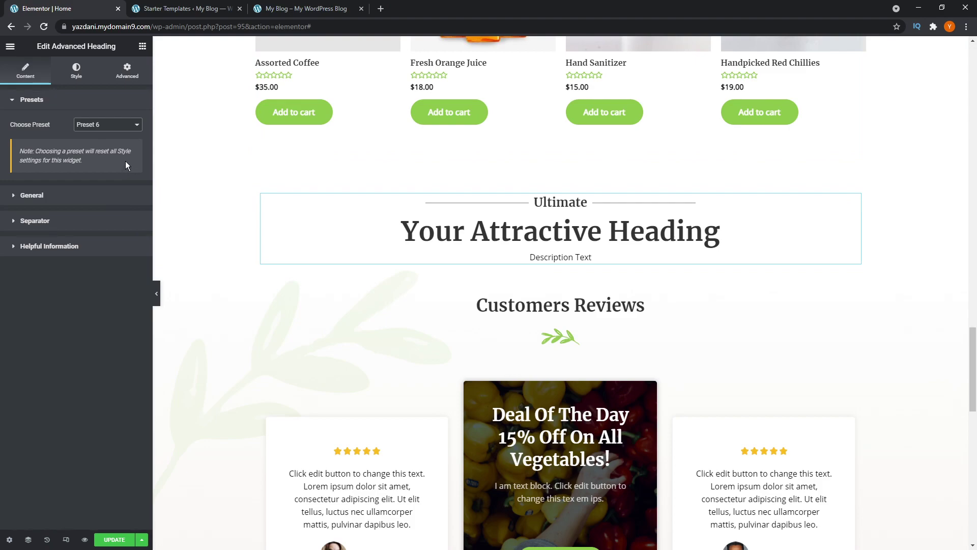
Step: Compare Presets 2 and 3 again and settle on Preset 2
{"action": "left_click", "coordinate": [126, 126]}
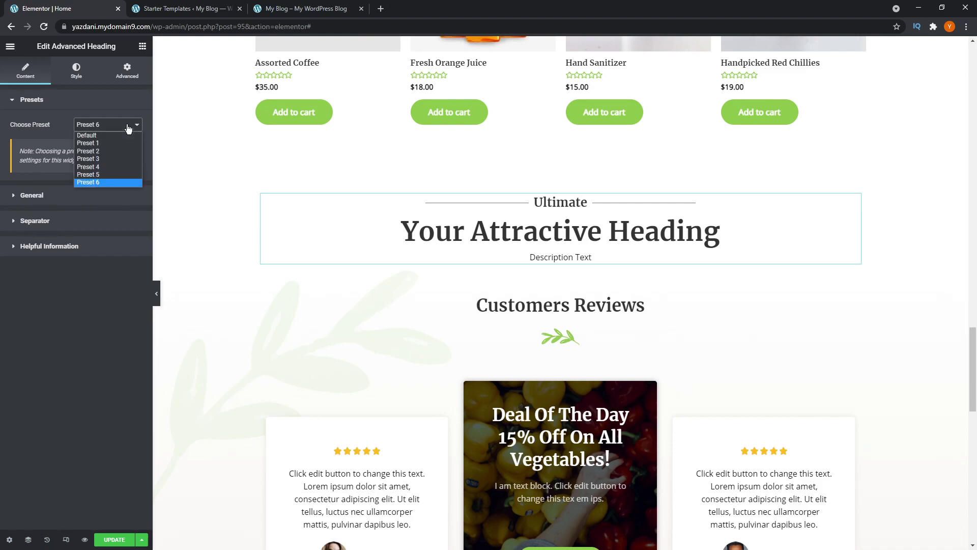
{"action": "left_click", "coordinate": [122, 149]}
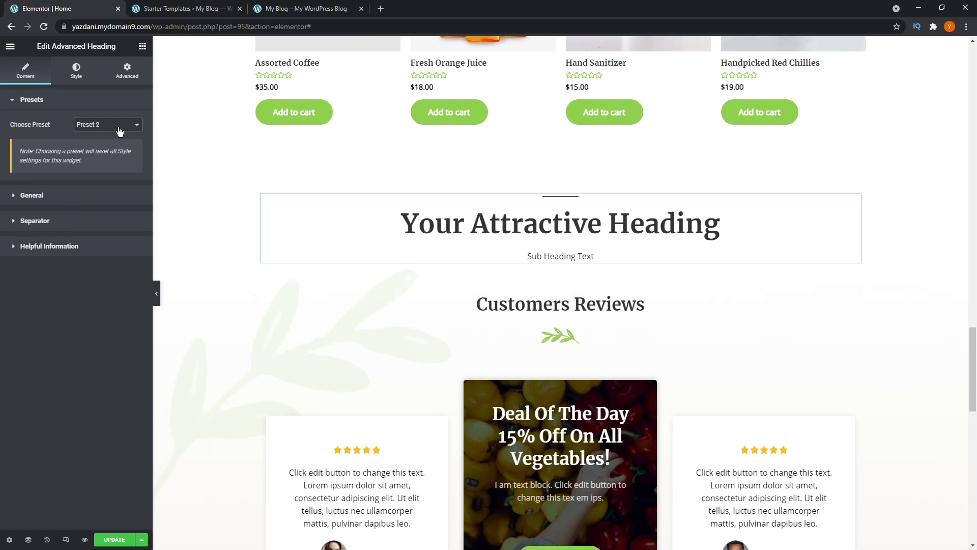
{"action": "left_click", "coordinate": [120, 127]}
{"action": "left_click", "coordinate": [109, 159]}
{"action": "left_click", "coordinate": [113, 129]}
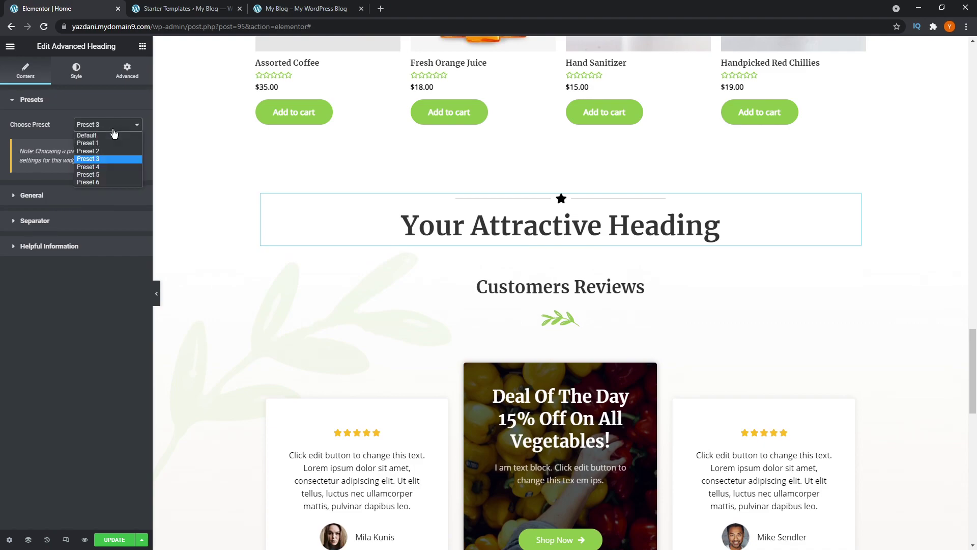
{"action": "left_click", "coordinate": [109, 149]}
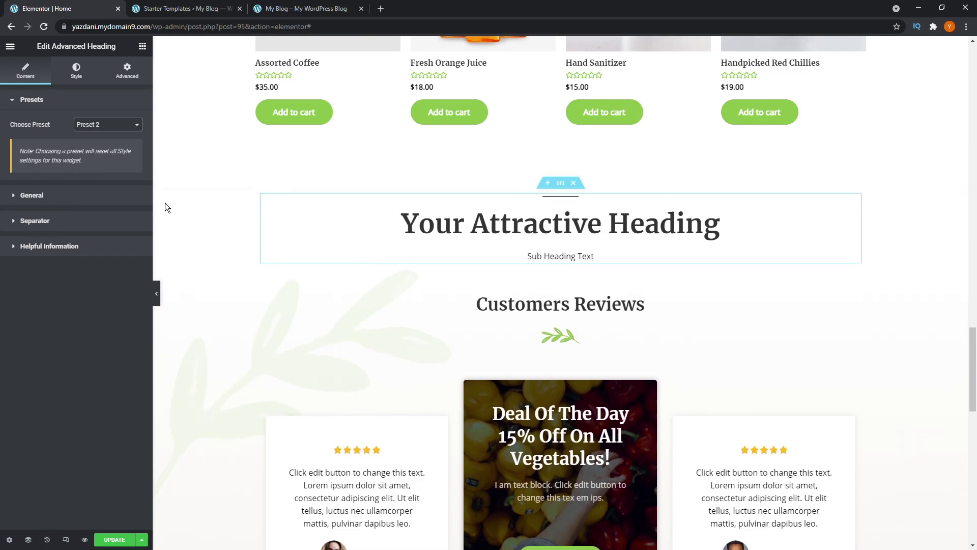
Step: Add a three-column section below the heading and show the widget list for its first column
{"action": "scroll", "coordinate": [215, 234], "scroll_direction": "down", "scroll_amount": 1}
{"action": "scroll", "coordinate": [216, 234], "scroll_direction": "up", "scroll_amount": 2}
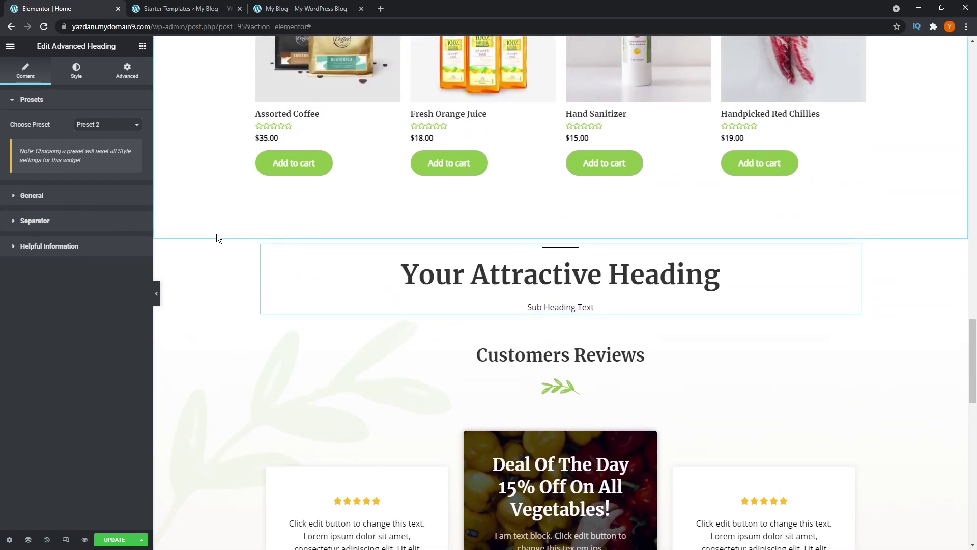
{"action": "mouse_move", "coordinate": [504, 307]}
{"action": "left_mouse_down"}
{"action": "mouse_move", "coordinate": [585, 319]}
{"action": "mouse_move", "coordinate": [549, 314]}
{"action": "left_mouse_up"}
{"action": "left_click", "coordinate": [545, 361]}
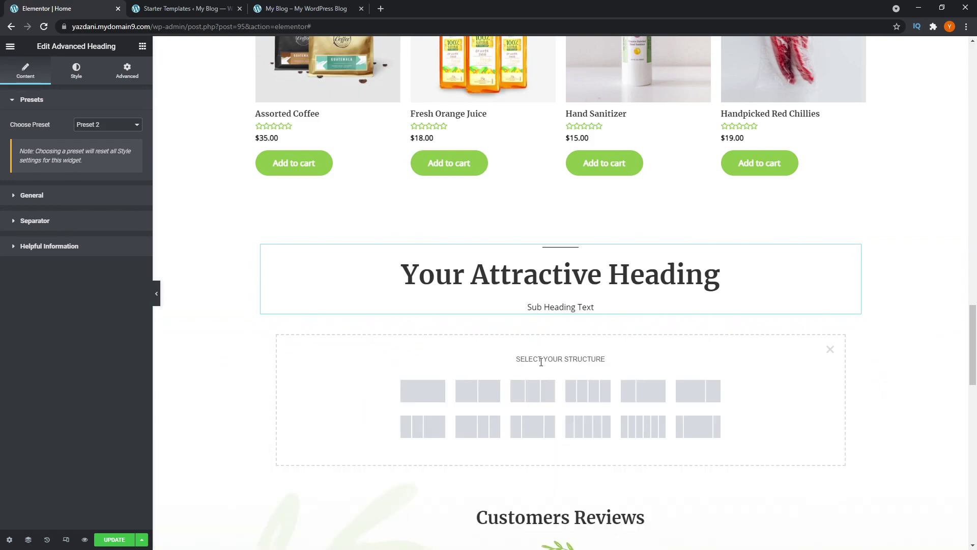
{"action": "scroll", "coordinate": [547, 353], "scroll_direction": "down", "scroll_amount": 1}
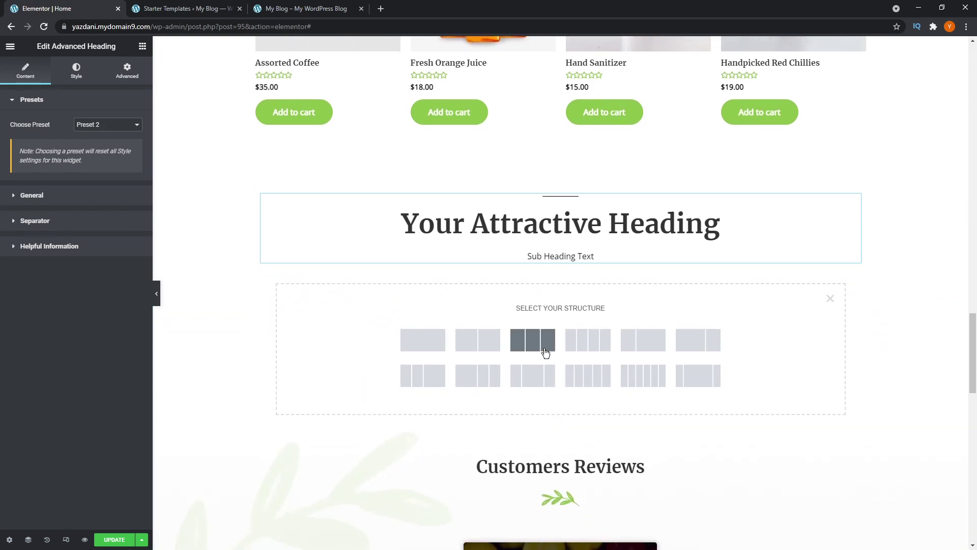
{"action": "left_click", "coordinate": [543, 350]}
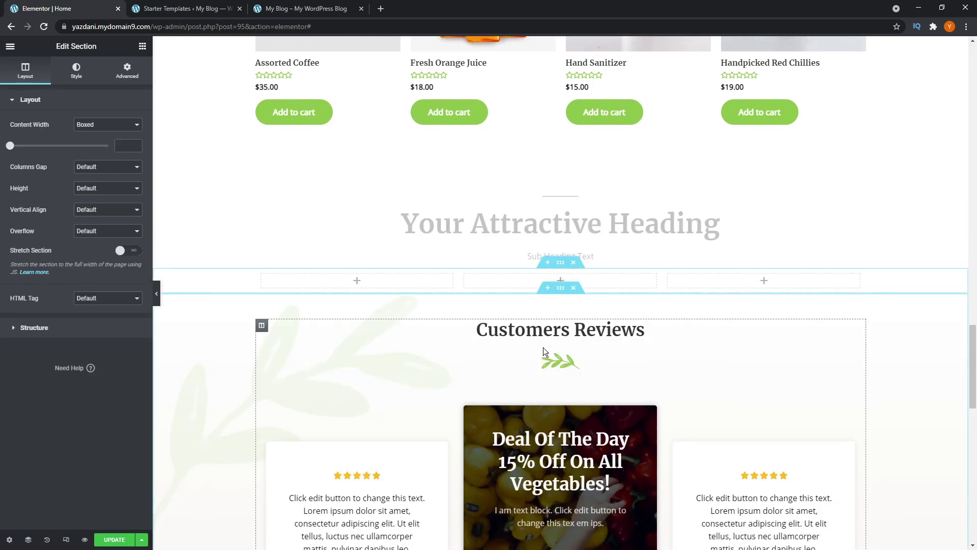
{"action": "left_click", "coordinate": [357, 281]}
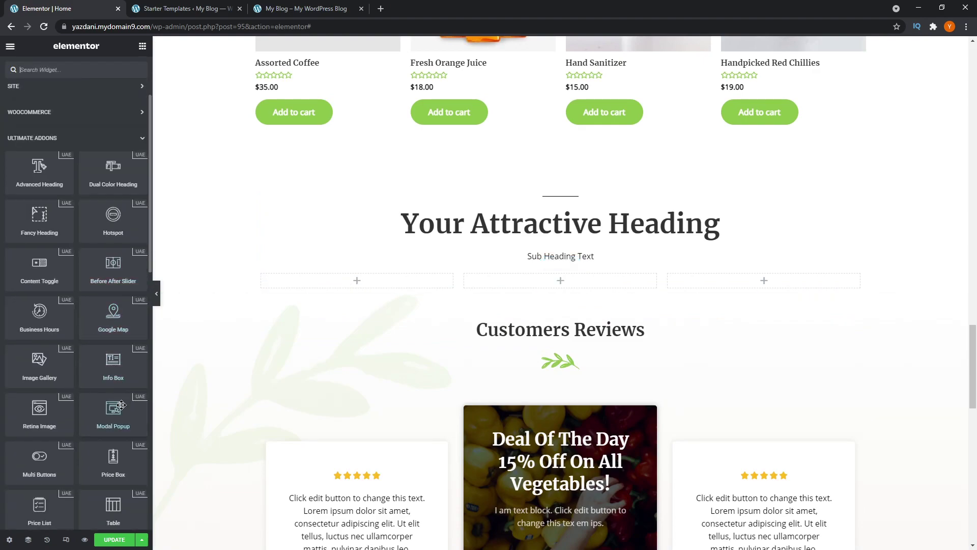
{"action": "scroll", "coordinate": [121, 402], "scroll_direction": "down", "scroll_amount": 2}
{"action": "left_click_drag", "start_coordinate": [120, 357], "coordinate": [376, 280]}
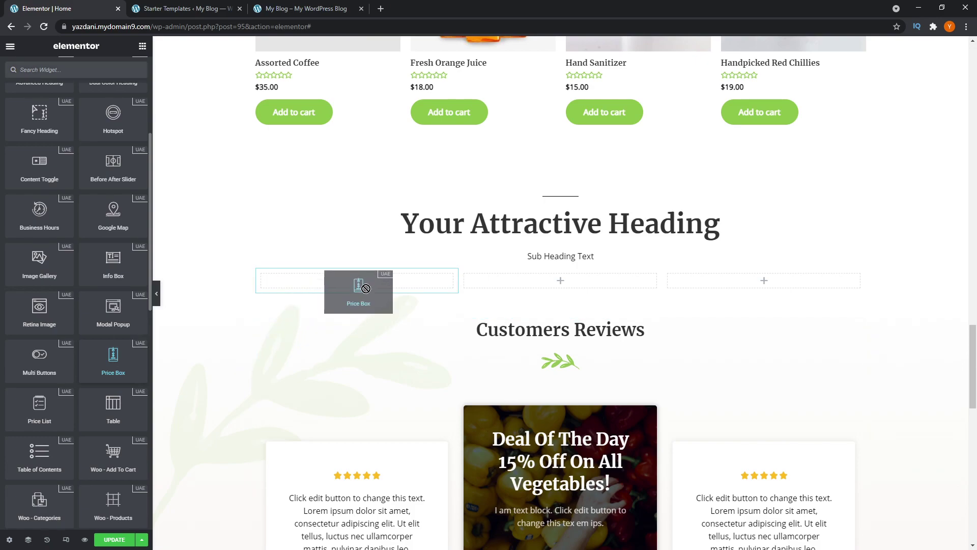
{"action": "scroll", "coordinate": [426, 293], "scroll_direction": "down", "scroll_amount": 1}
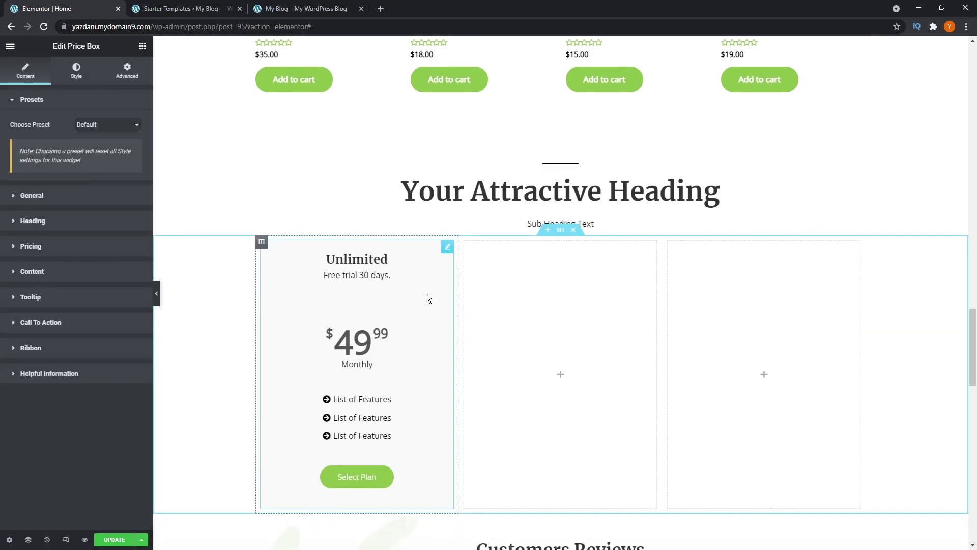
{"action": "scroll", "coordinate": [426, 293], "scroll_direction": "down", "scroll_amount": 2}
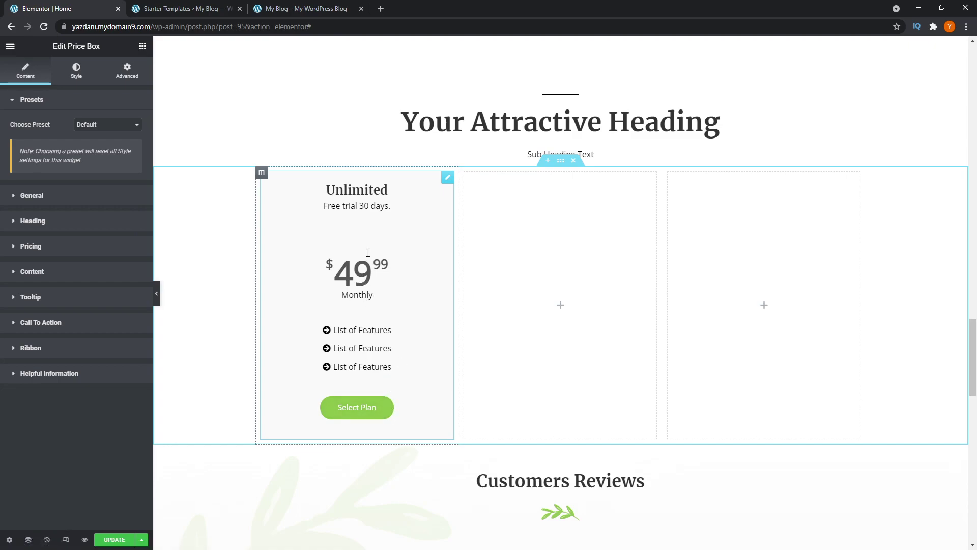
{"action": "scroll", "coordinate": [438, 389], "scroll_direction": "up", "scroll_amount": 7}
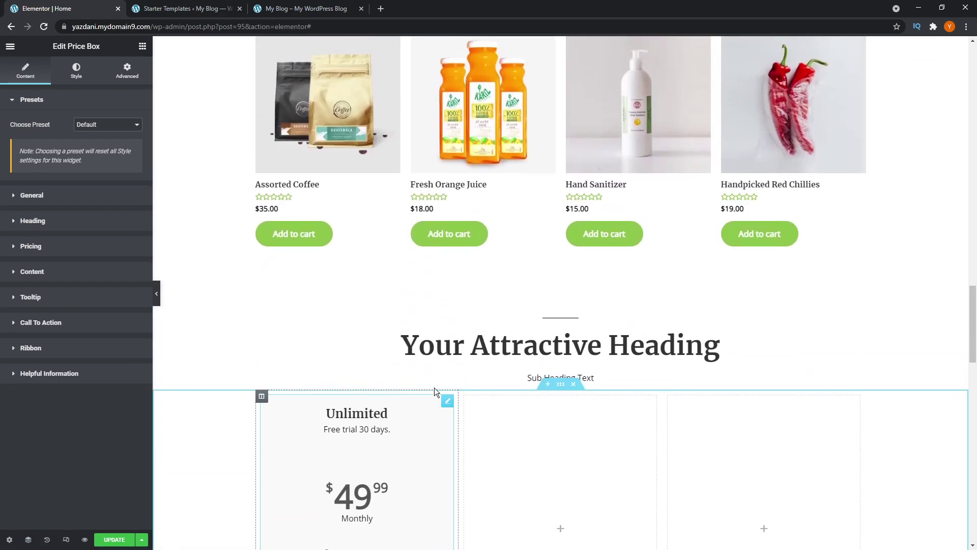
{"action": "scroll", "coordinate": [434, 389], "scroll_direction": "down", "scroll_amount": 6}
{"action": "scroll", "coordinate": [388, 357], "scroll_direction": "down", "scroll_amount": 2}
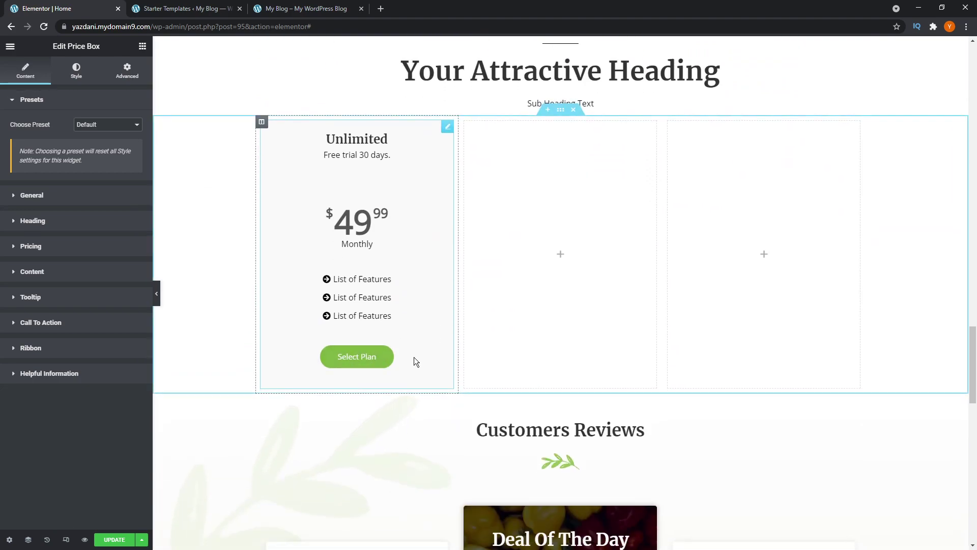
{"action": "scroll", "coordinate": [414, 362], "scroll_direction": "up", "scroll_amount": 3}
{"action": "scroll", "coordinate": [316, 208], "scroll_direction": "down", "scroll_amount": 1}
{"action": "scroll", "coordinate": [322, 216], "scroll_direction": "down", "scroll_amount": 1}
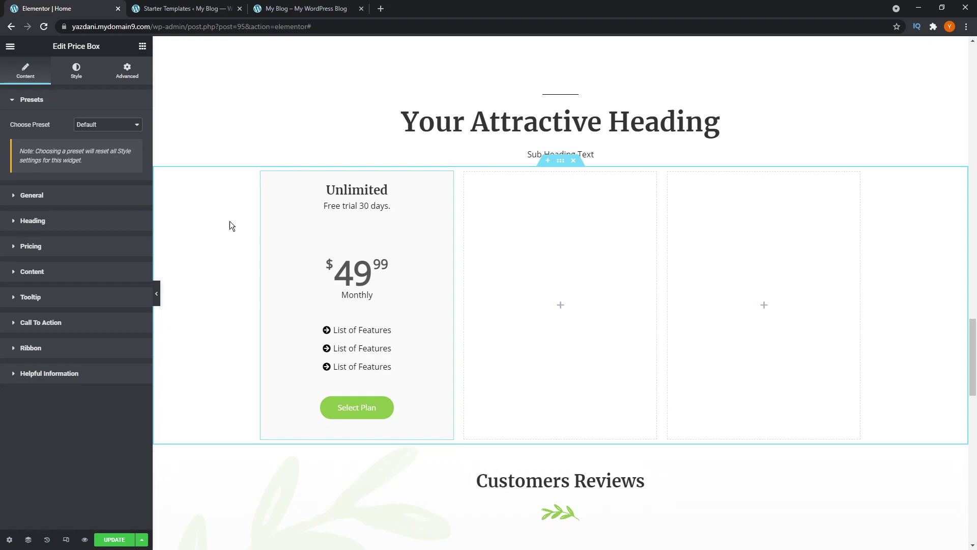
Step: Try price box Presets 1 through 4, then keep Preset 5 with its NEW ribbon
{"action": "left_click", "coordinate": [99, 131]}
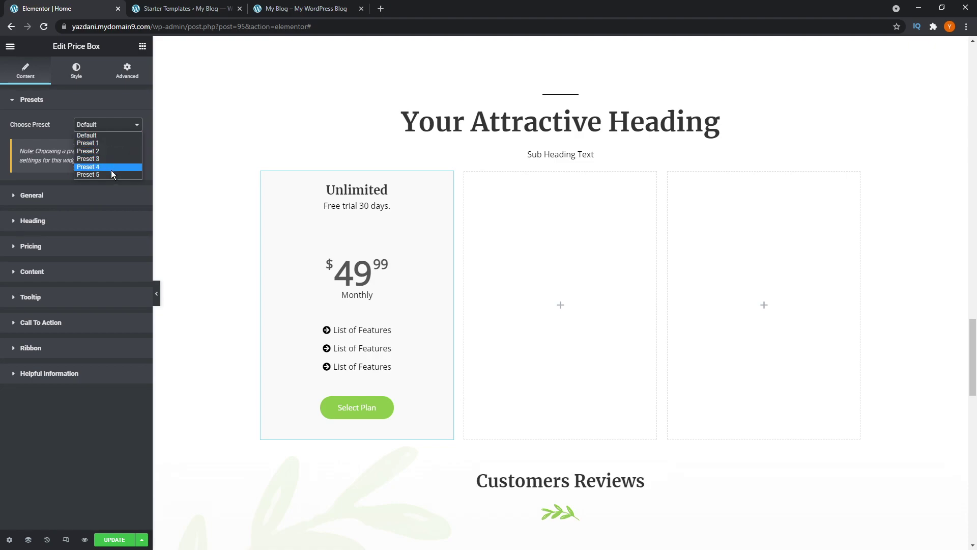
{"action": "left_click", "coordinate": [117, 145]}
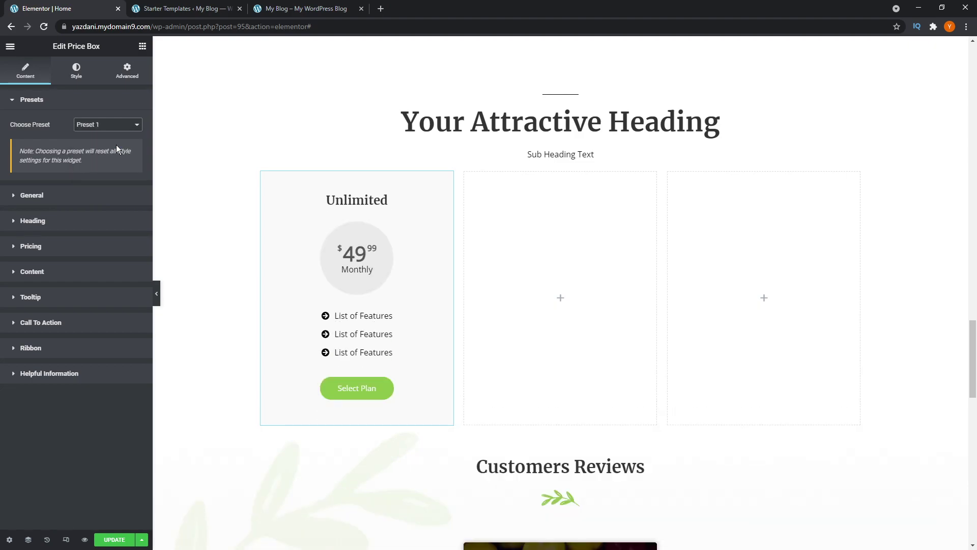
{"action": "mouse_move", "coordinate": [356, 252]}
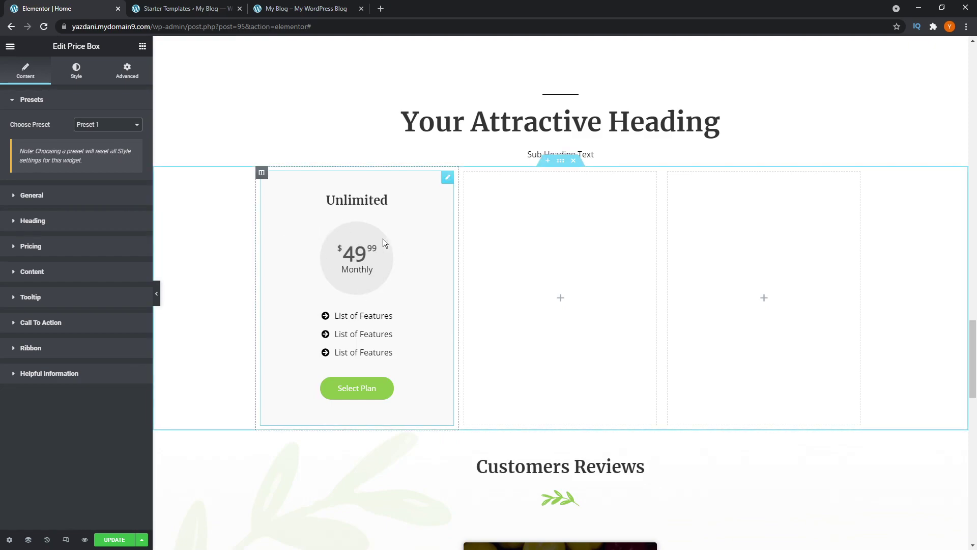
{"action": "left_click", "coordinate": [112, 125]}
{"action": "left_click", "coordinate": [109, 143]}
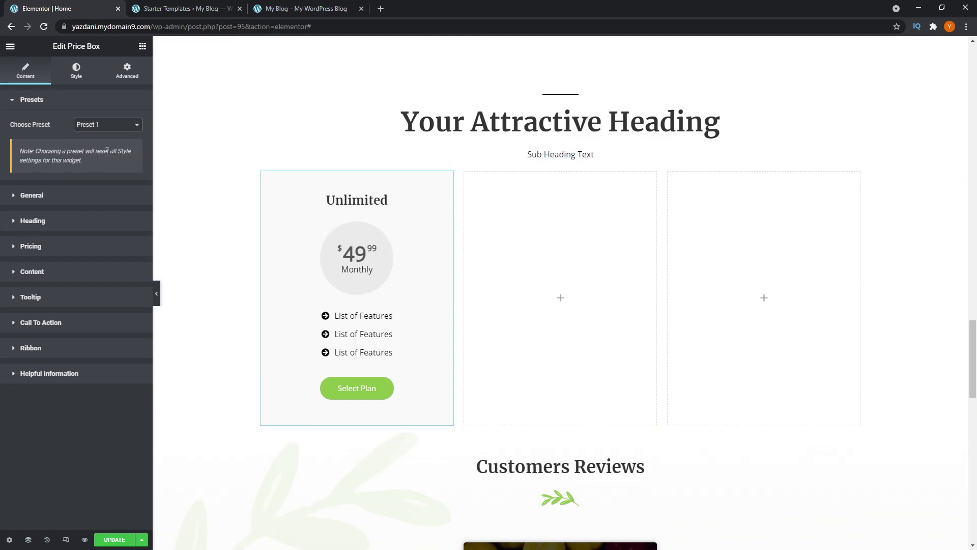
{"action": "left_click", "coordinate": [127, 128]}
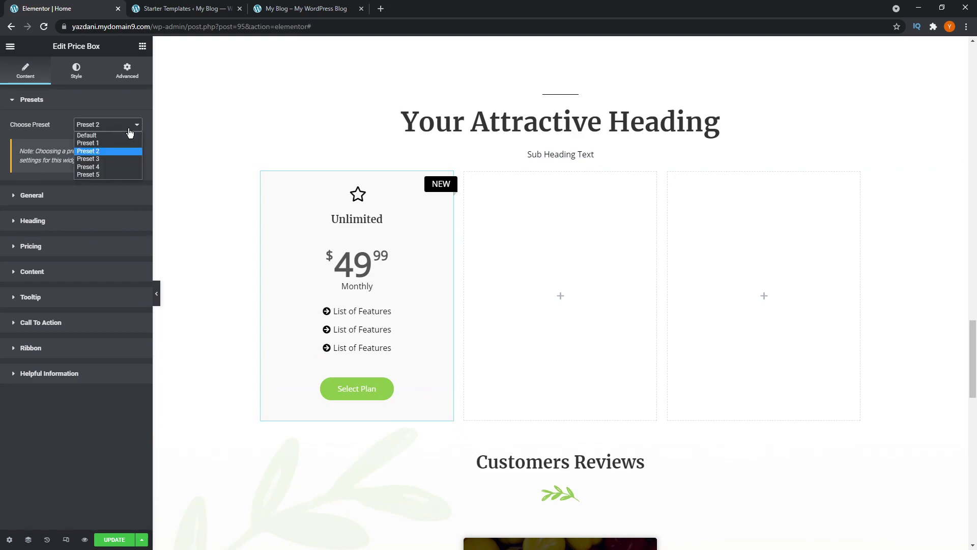
{"action": "left_click", "coordinate": [127, 159]}
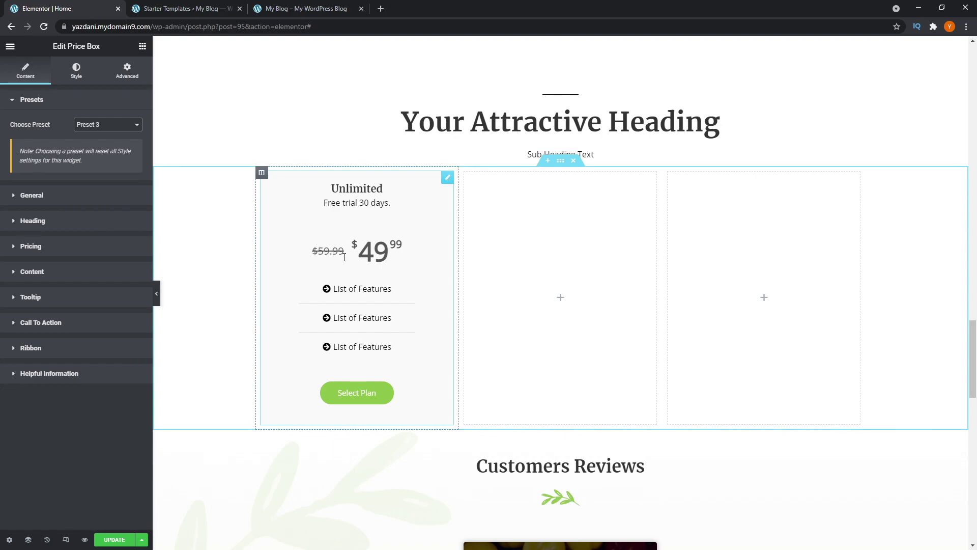
{"action": "left_click", "coordinate": [111, 127]}
{"action": "left_click", "coordinate": [106, 166]}
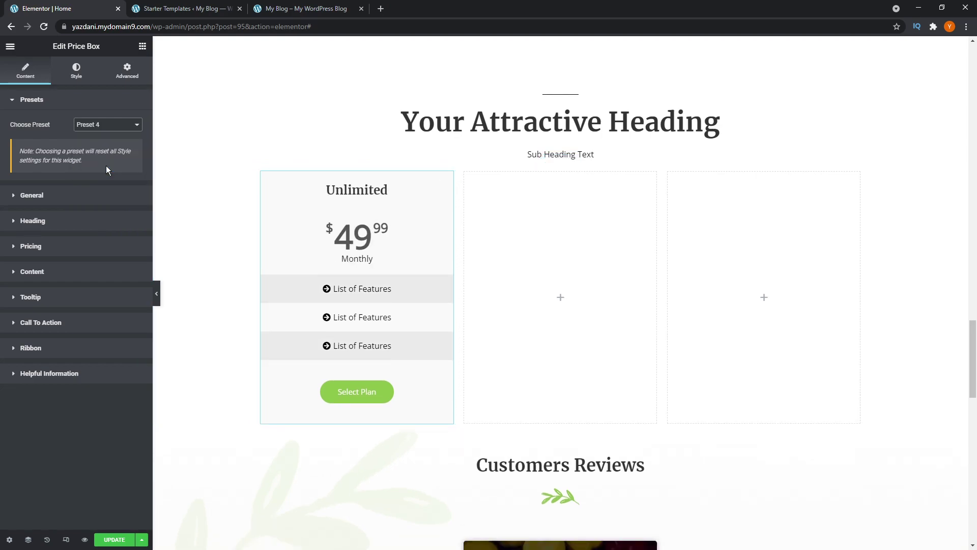
{"action": "left_click", "coordinate": [112, 128]}
{"action": "left_click", "coordinate": [106, 173]}
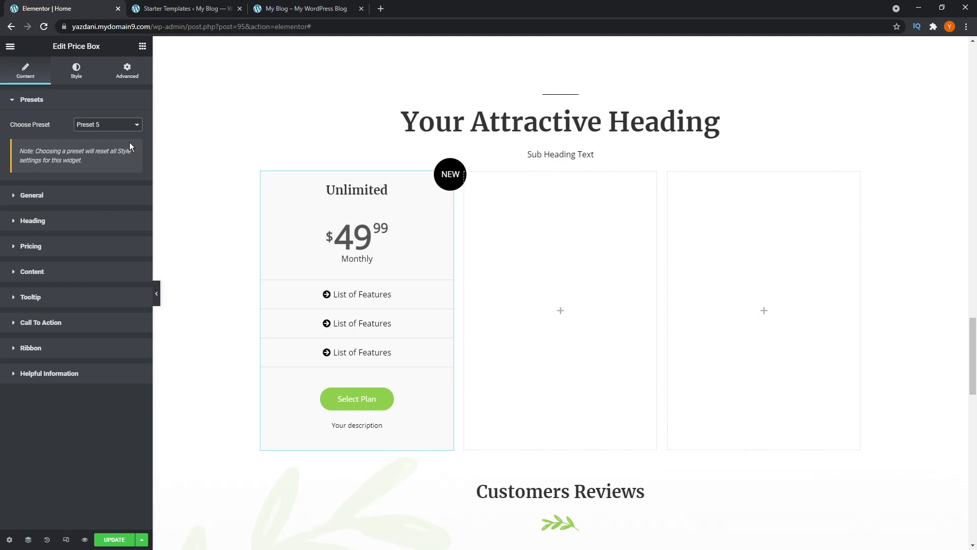
Step: In Pricing, toggle Offering Discount on and back off and check the Currency Symbol options
{"action": "left_click", "coordinate": [56, 249]}
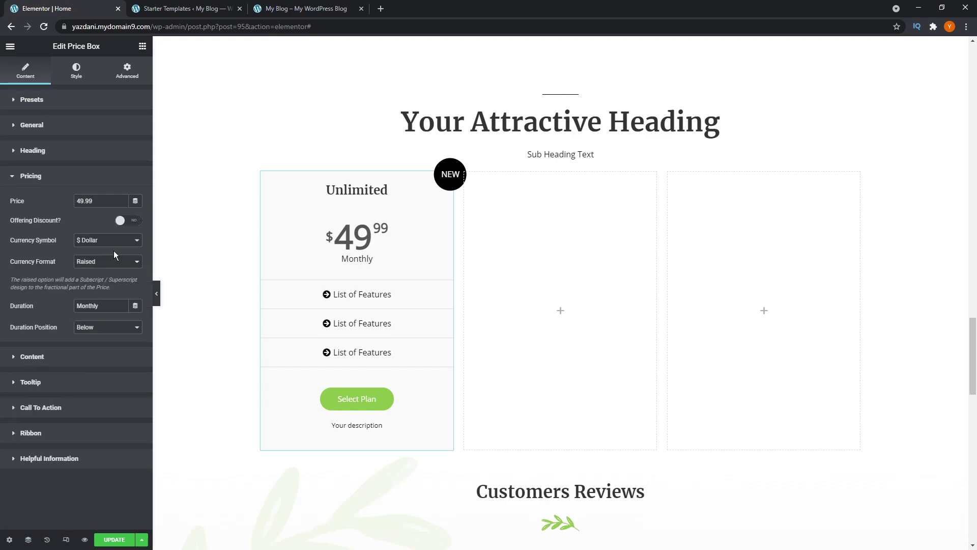
{"action": "left_click", "coordinate": [124, 220]}
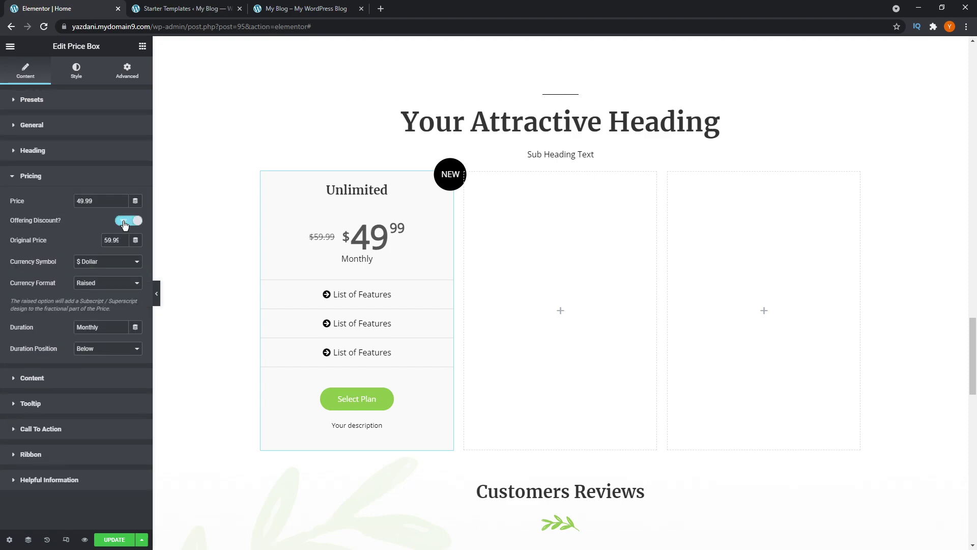
{"action": "left_click", "coordinate": [125, 221]}
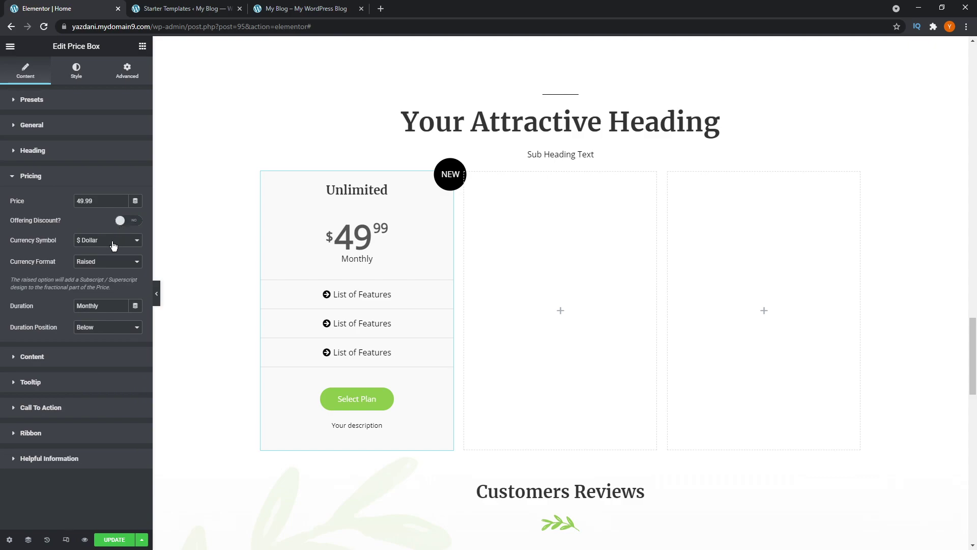
{"action": "left_click", "coordinate": [113, 246]}
Step: Set the Ribbon style to Flag Ribbon, then to None, removing the badge
{"action": "left_click", "coordinate": [58, 432]}
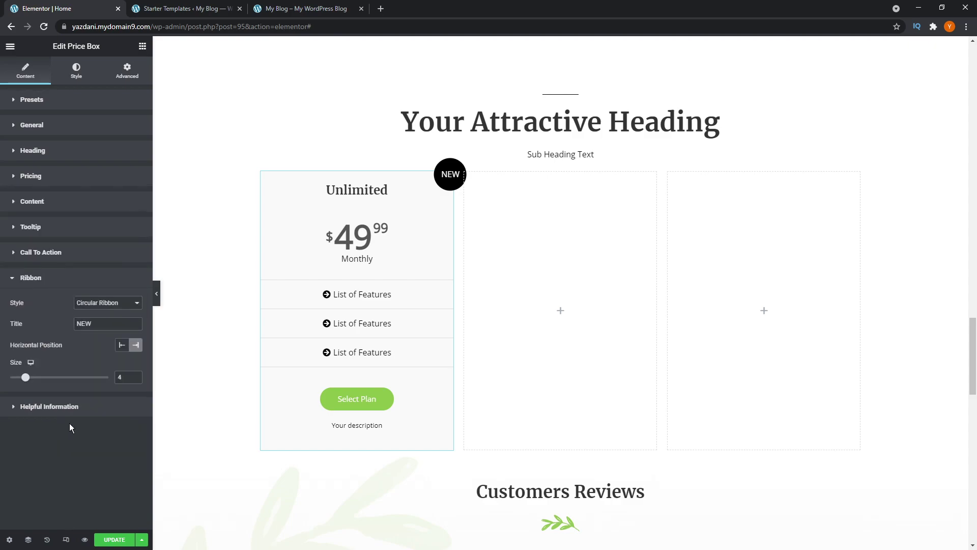
{"action": "left_click", "coordinate": [122, 304]}
{"action": "left_click", "coordinate": [119, 321]}
{"action": "left_click", "coordinate": [122, 304]}
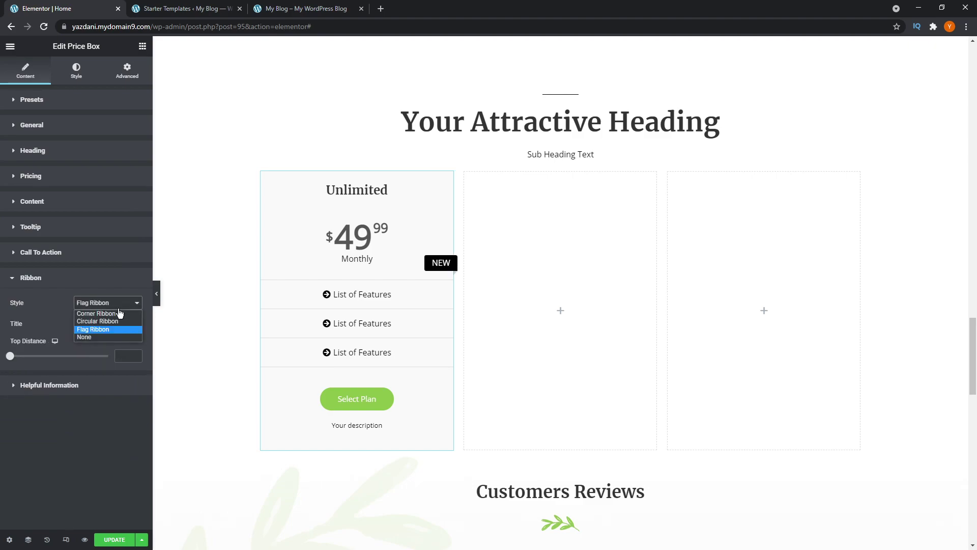
{"action": "left_click", "coordinate": [105, 334]}
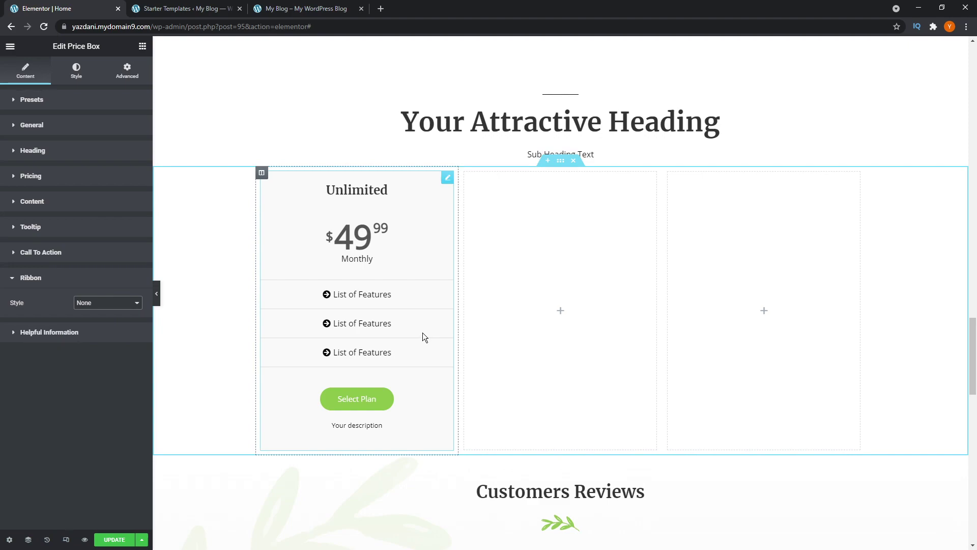
Step: Copy the Unlimited price box and UAE-paste it into the middle and right columns
{"action": "left_click", "coordinate": [80, 101]}
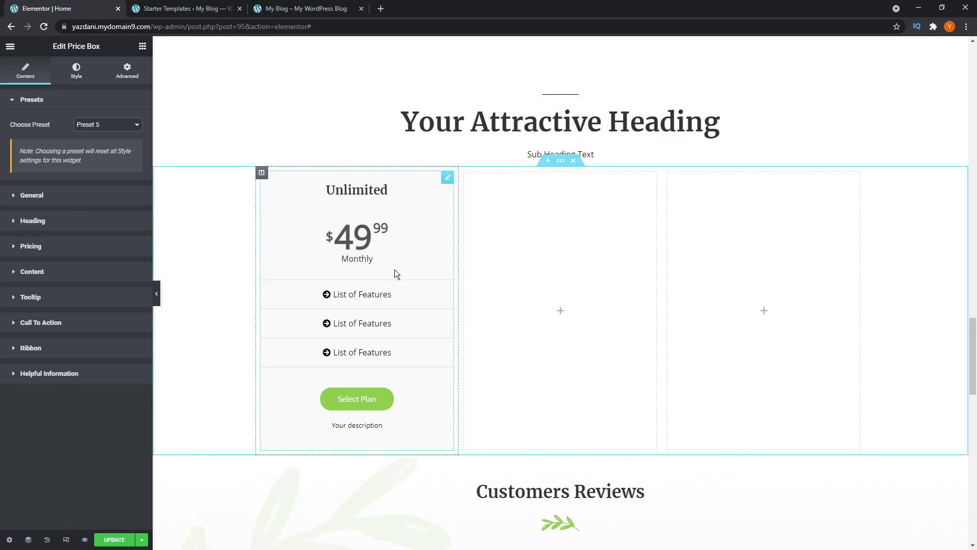
{"action": "right_click", "coordinate": [423, 261]}
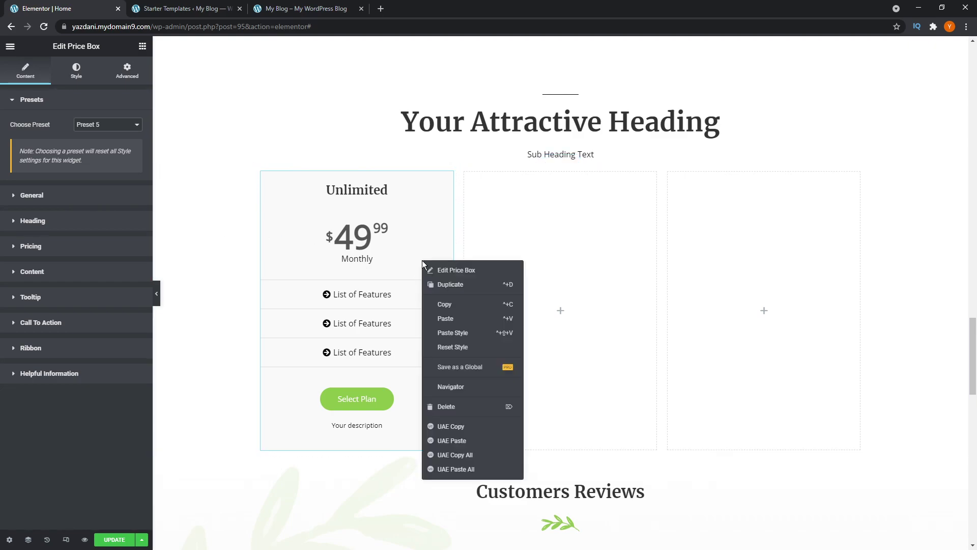
{"action": "left_click", "coordinate": [461, 426]}
{"action": "right_click", "coordinate": [562, 331]}
{"action": "left_click", "coordinate": [606, 513]}
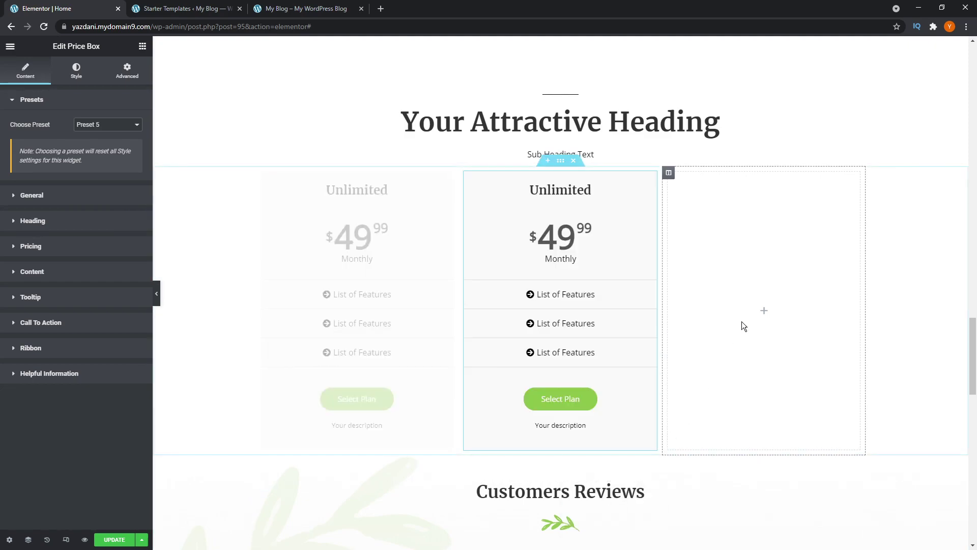
{"action": "right_click", "coordinate": [742, 324]}
{"action": "left_click", "coordinate": [770, 504]}
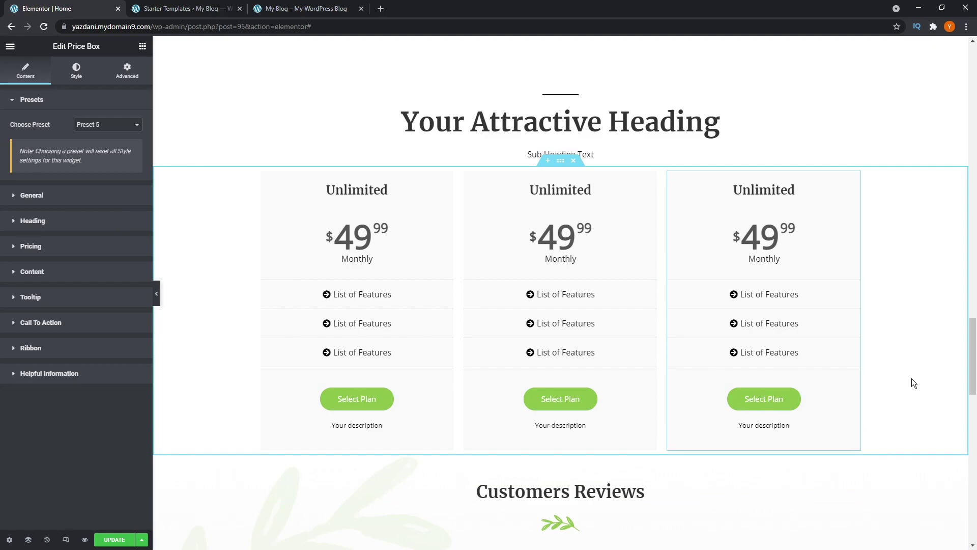
{"action": "mouse_move", "coordinate": [927, 128]}
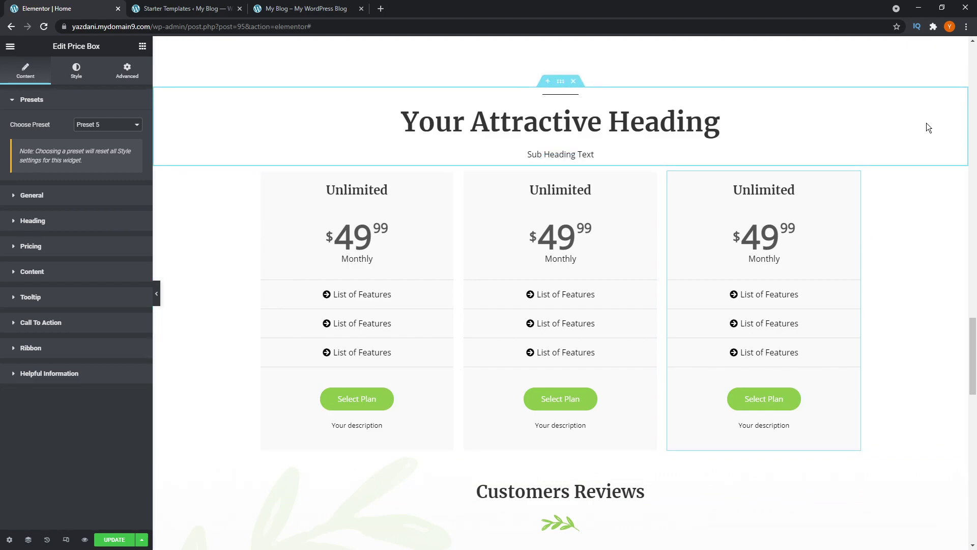
{"action": "scroll", "coordinate": [911, 204], "scroll_direction": "down", "scroll_amount": 2}
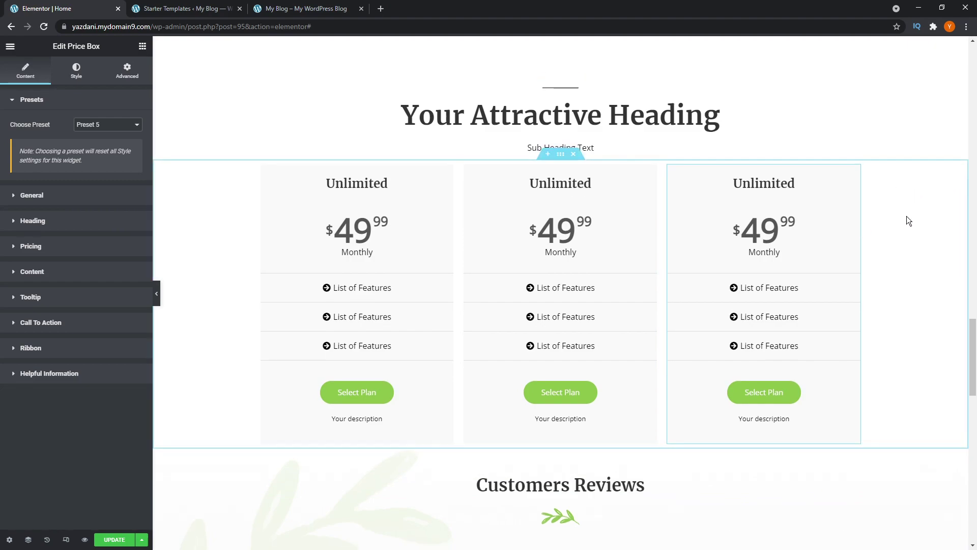
Step: Add a single-column section below the three pricing cards
{"action": "left_click", "coordinate": [548, 348]}
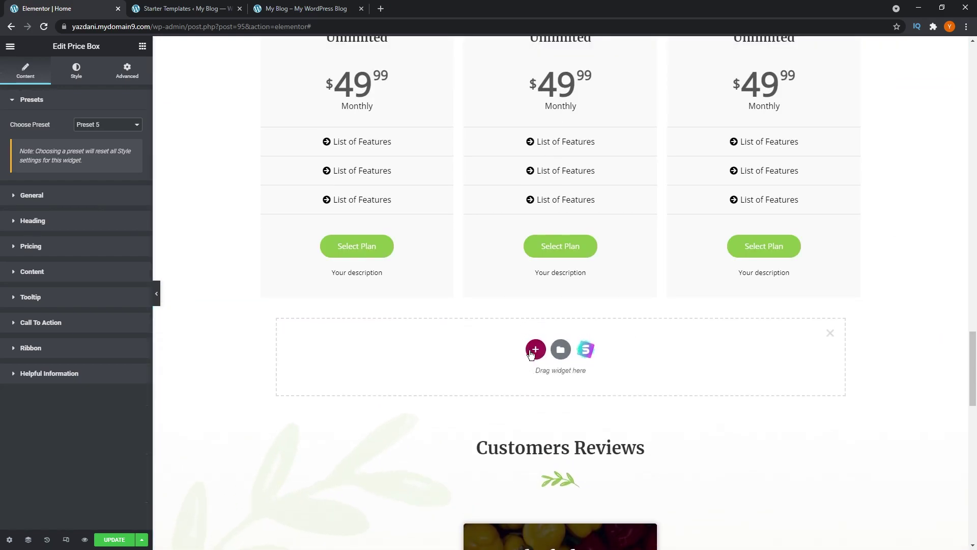
{"action": "left_click", "coordinate": [532, 347]}
{"action": "left_click", "coordinate": [440, 376]}
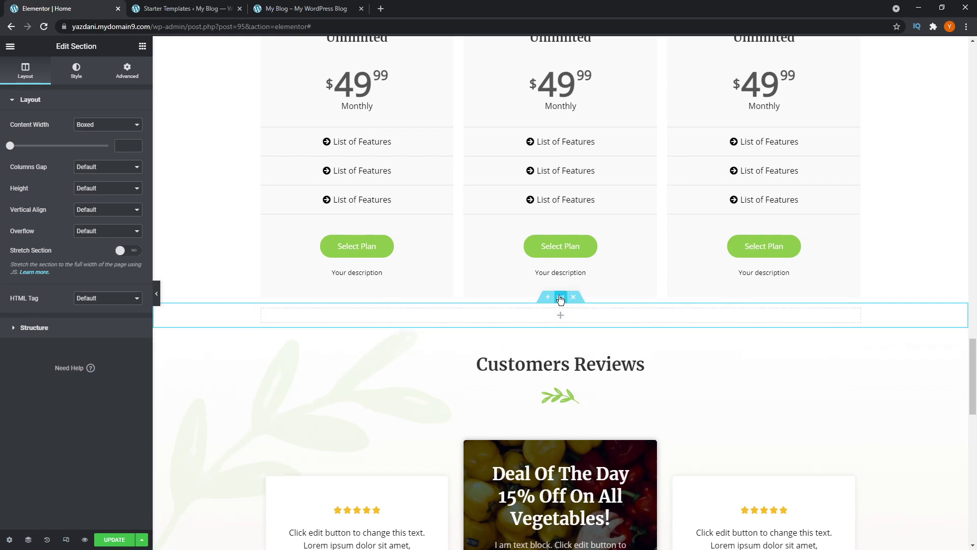
Step: Drag a UAE Price List widget into it, showing First, Second and Third Item
{"action": "left_click", "coordinate": [561, 319]}
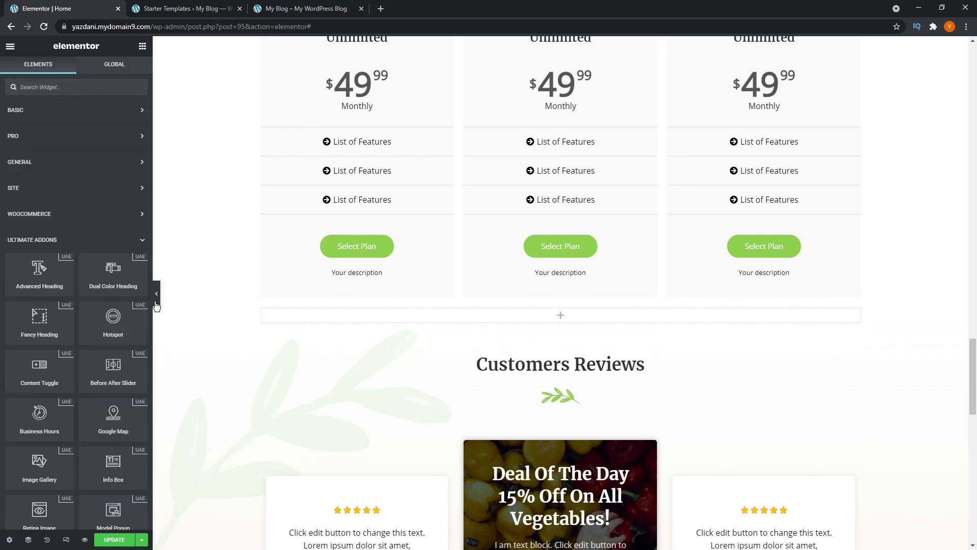
{"action": "scroll", "coordinate": [106, 312], "scroll_direction": "down", "scroll_amount": 1}
{"action": "scroll", "coordinate": [106, 312], "scroll_direction": "down", "scroll_amount": 1}
{"action": "scroll", "coordinate": [106, 312], "scroll_direction": "down", "scroll_amount": 1}
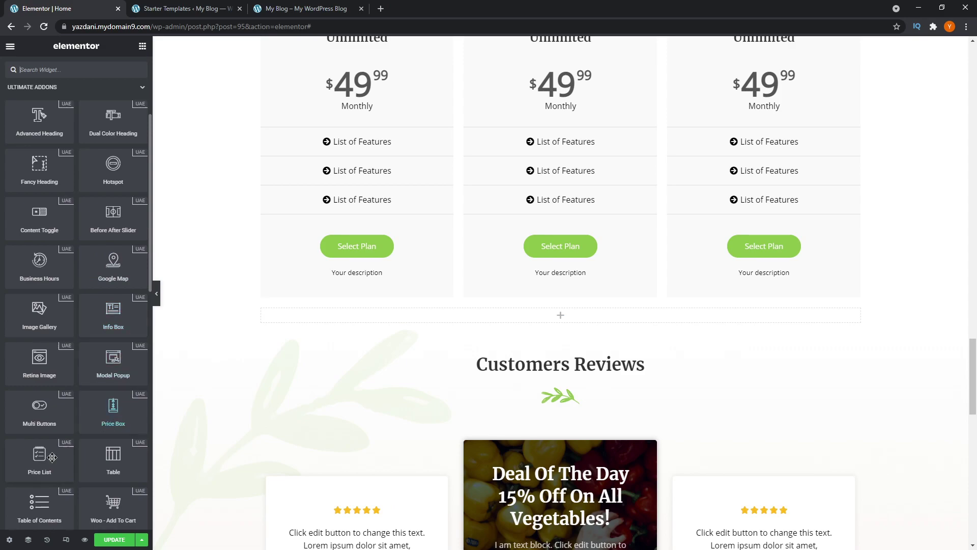
{"action": "left_click_drag", "start_coordinate": [39, 456], "coordinate": [579, 315]}
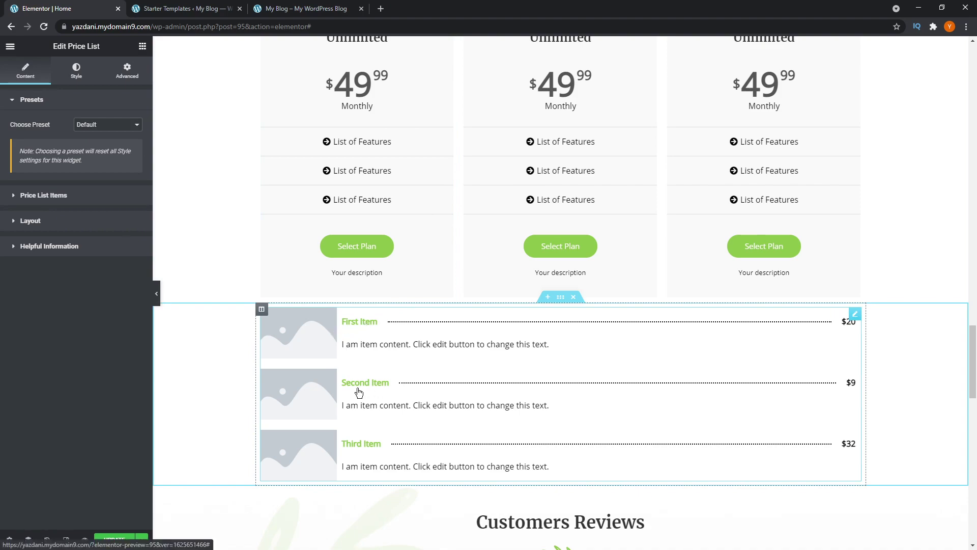
Step: Preview the Price List presets: plain without images, prices beneath items, and images beside items
{"action": "scroll", "coordinate": [376, 441], "scroll_direction": "up", "scroll_amount": 5}
{"action": "scroll", "coordinate": [376, 439], "scroll_direction": "down", "scroll_amount": 6}
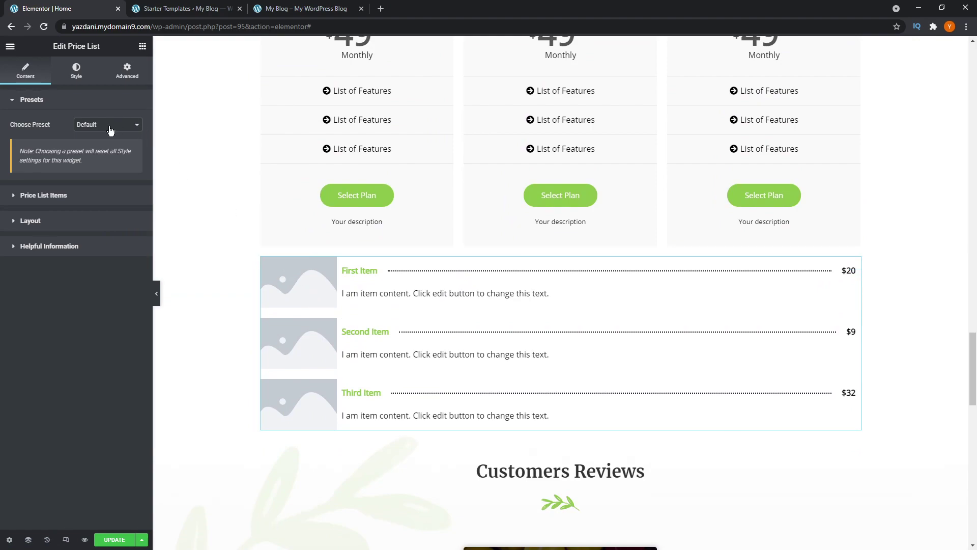
{"action": "left_click", "coordinate": [128, 131]}
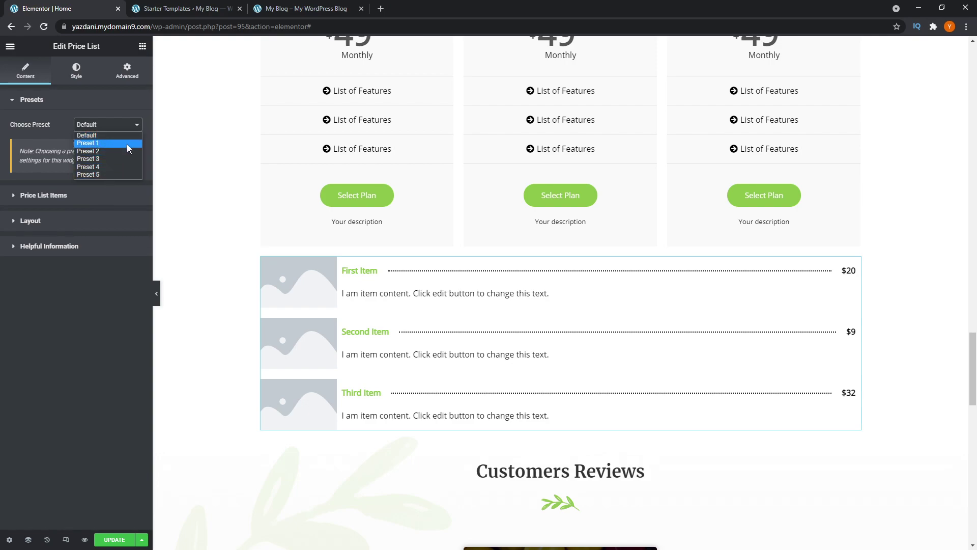
{"action": "left_click", "coordinate": [127, 143]}
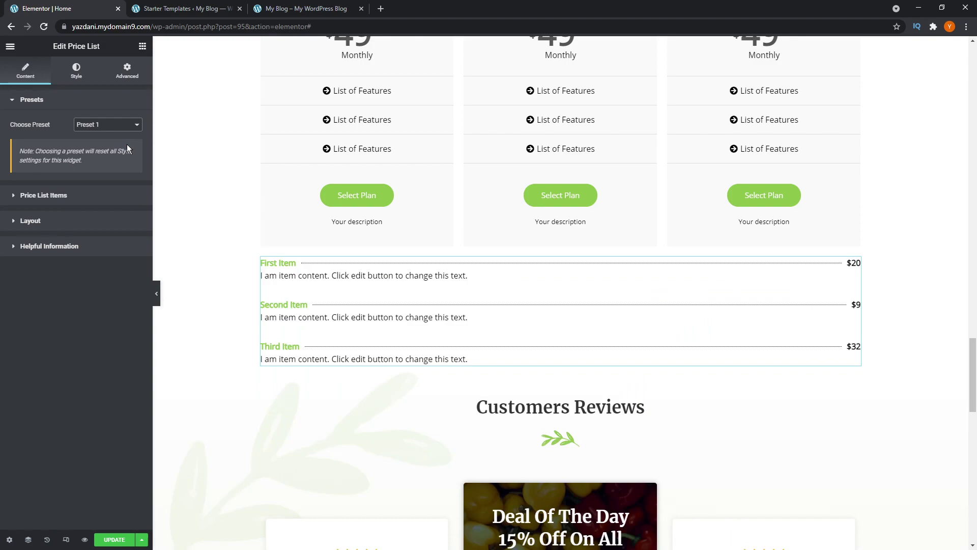
{"action": "scroll", "coordinate": [181, 173], "scroll_direction": "down", "scroll_amount": 1}
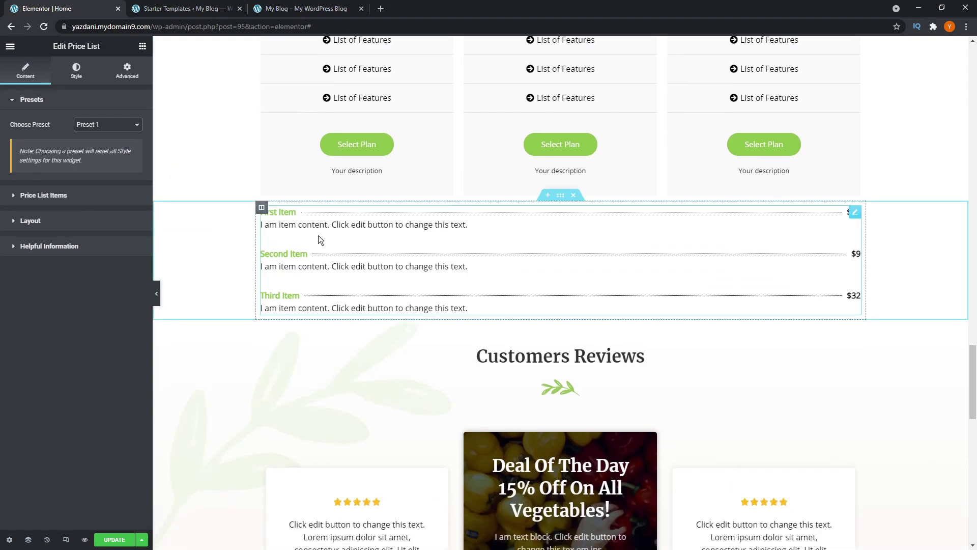
{"action": "left_click", "coordinate": [120, 125]}
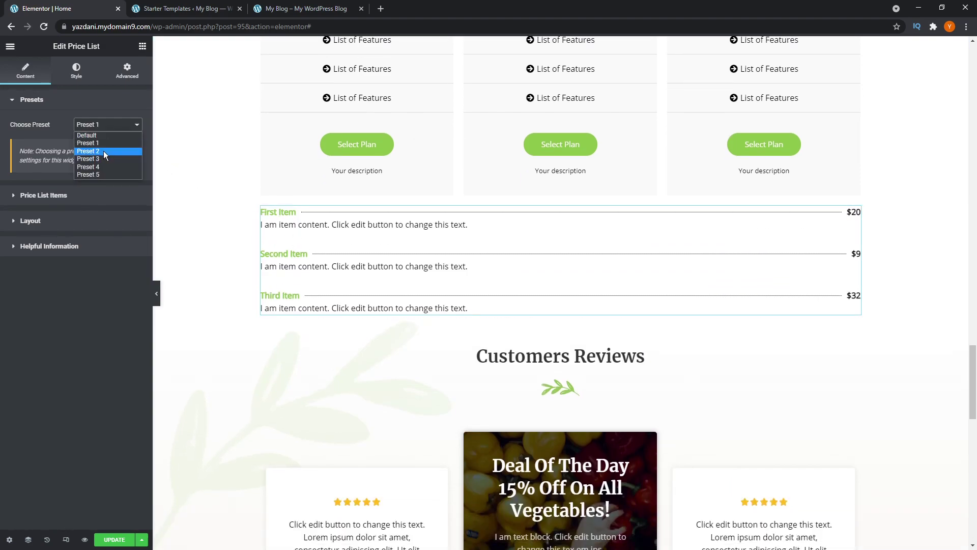
{"action": "left_click", "coordinate": [105, 151]}
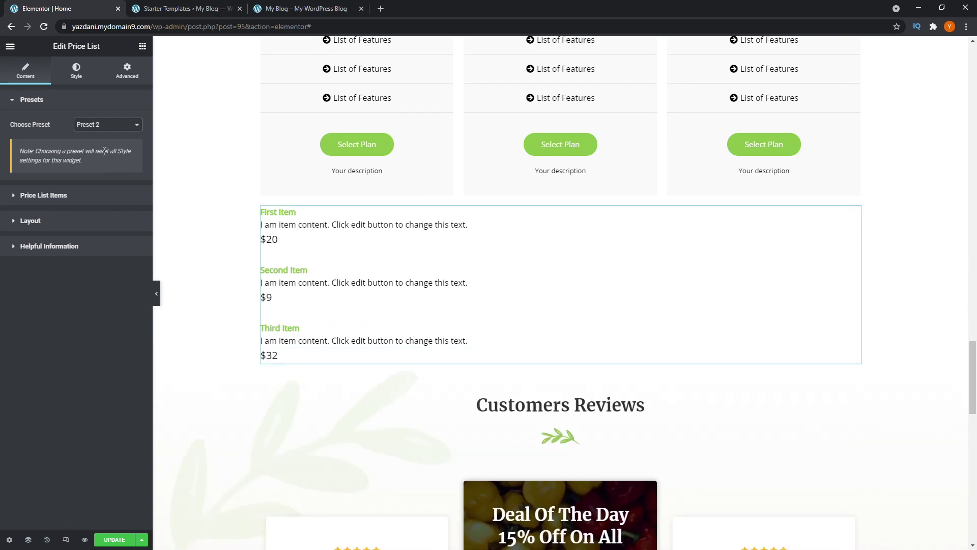
{"action": "left_click", "coordinate": [98, 126]}
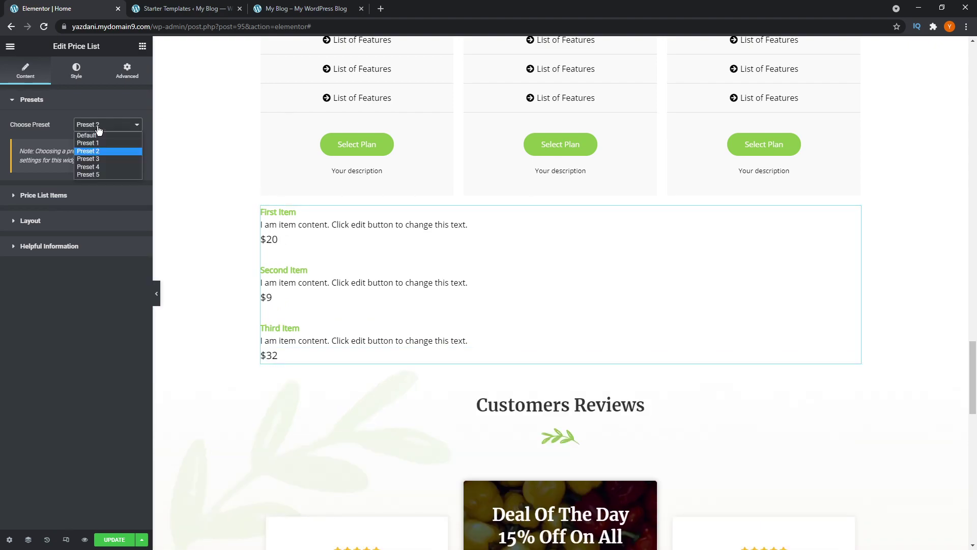
{"action": "left_click", "coordinate": [98, 159]}
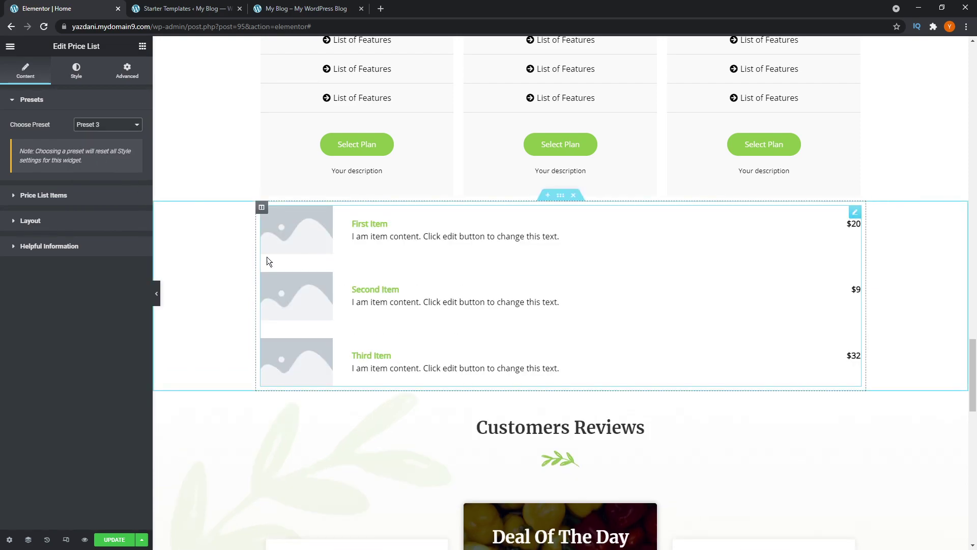
Step: Try the dotted-line and stacked small-image presets, then settle on Preset 2
{"action": "left_click", "coordinate": [121, 127]}
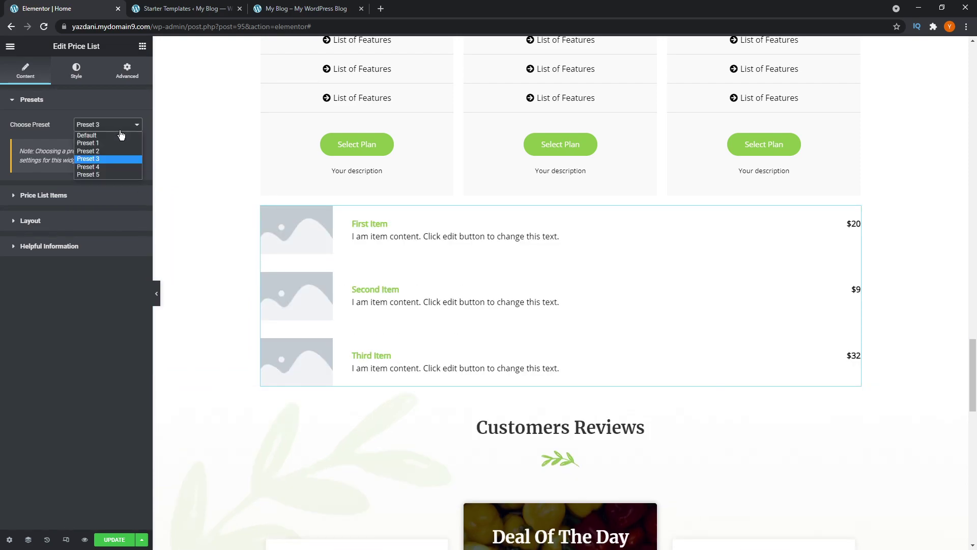
{"action": "left_click", "coordinate": [115, 166]}
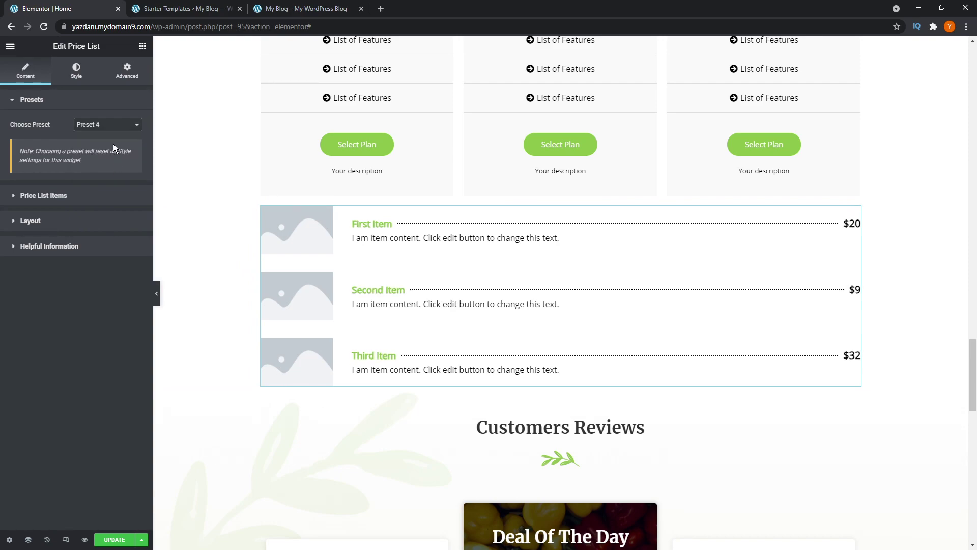
{"action": "left_click", "coordinate": [120, 128]}
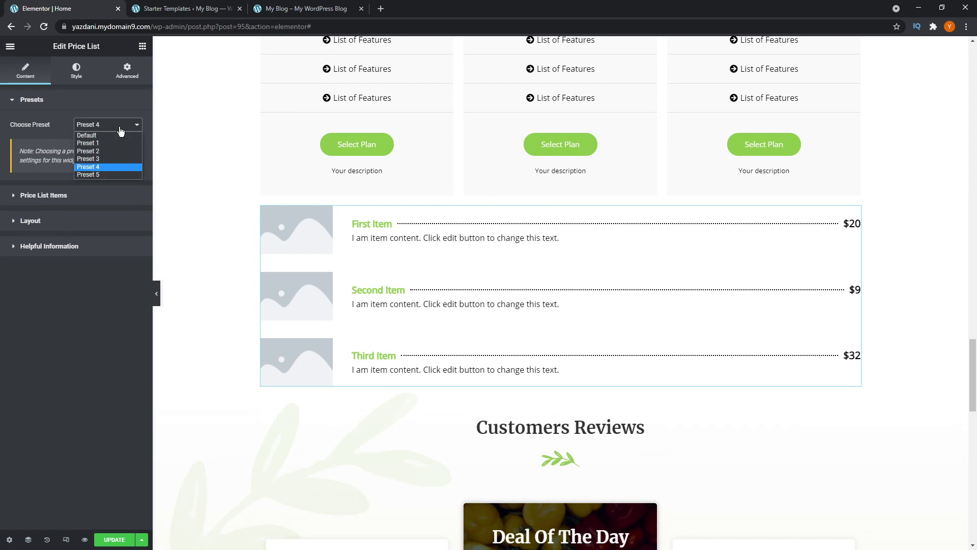
{"action": "left_click", "coordinate": [109, 174]}
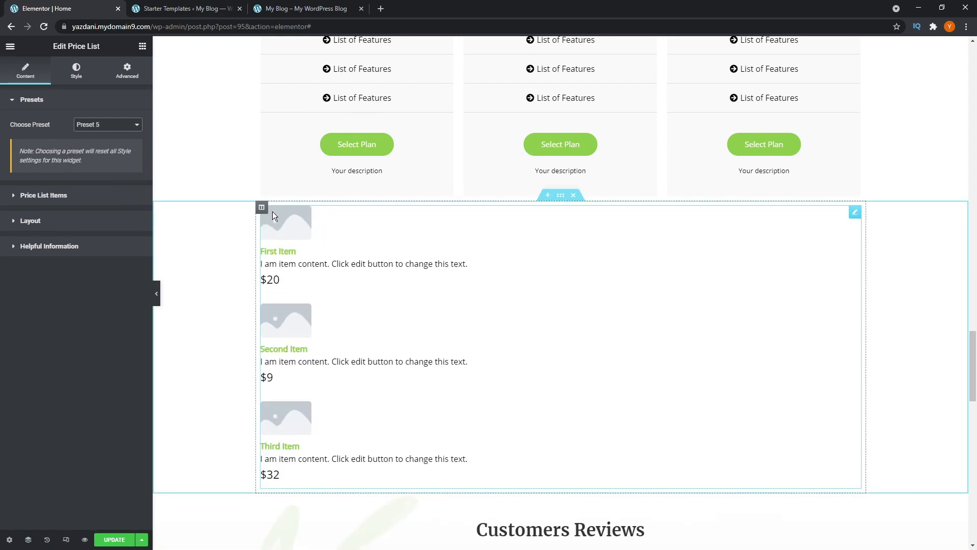
{"action": "left_click", "coordinate": [121, 127]}
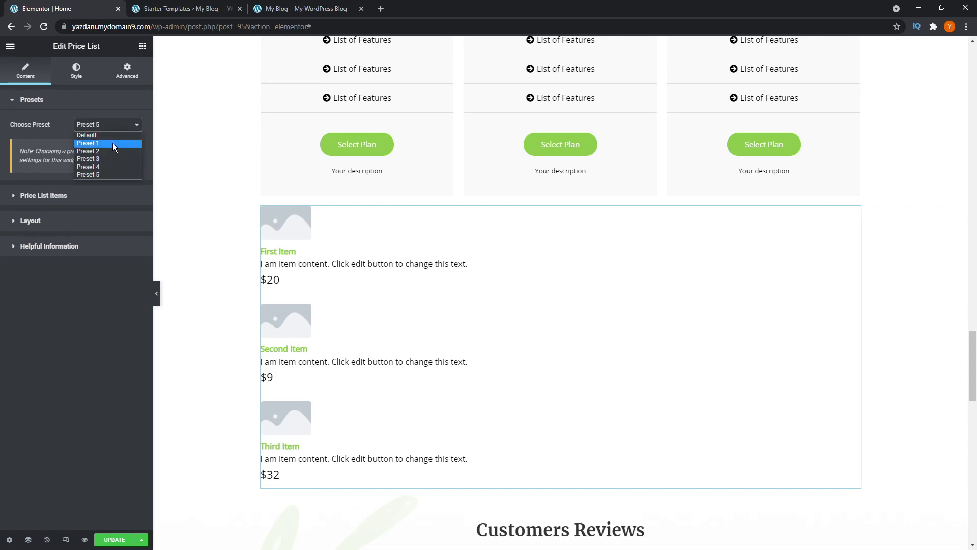
{"action": "left_click", "coordinate": [108, 158]}
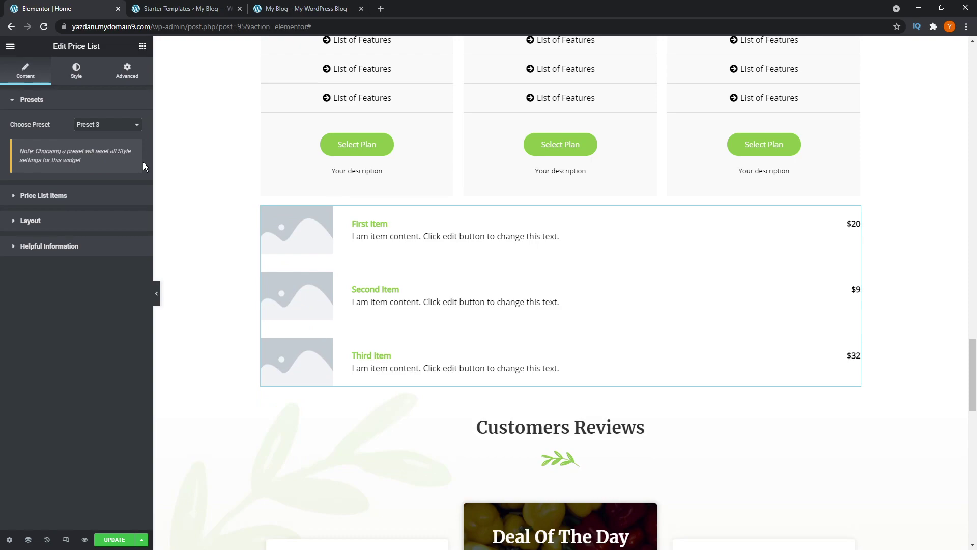
{"action": "left_click", "coordinate": [118, 128]}
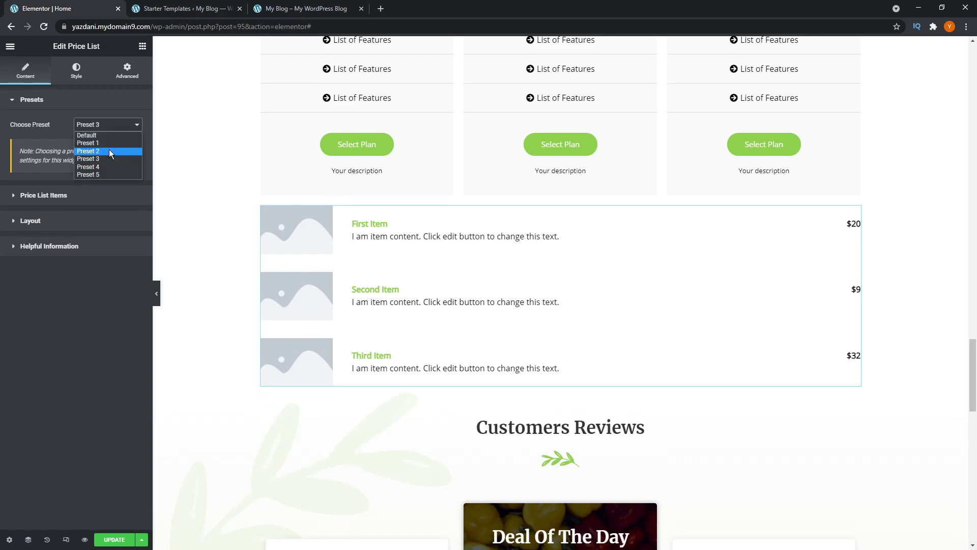
{"action": "left_click", "coordinate": [109, 149]}
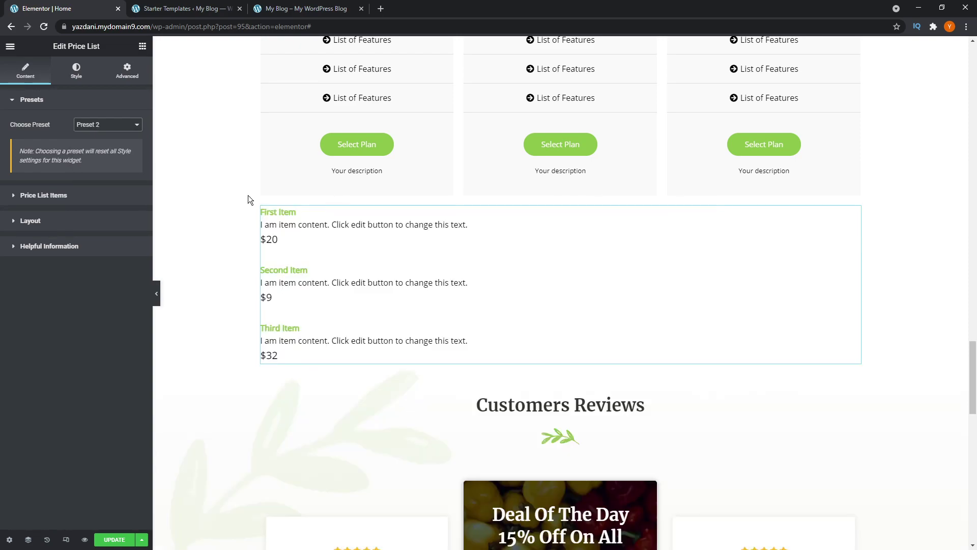
{"action": "scroll", "coordinate": [699, 313], "scroll_direction": "up", "scroll_amount": 2}
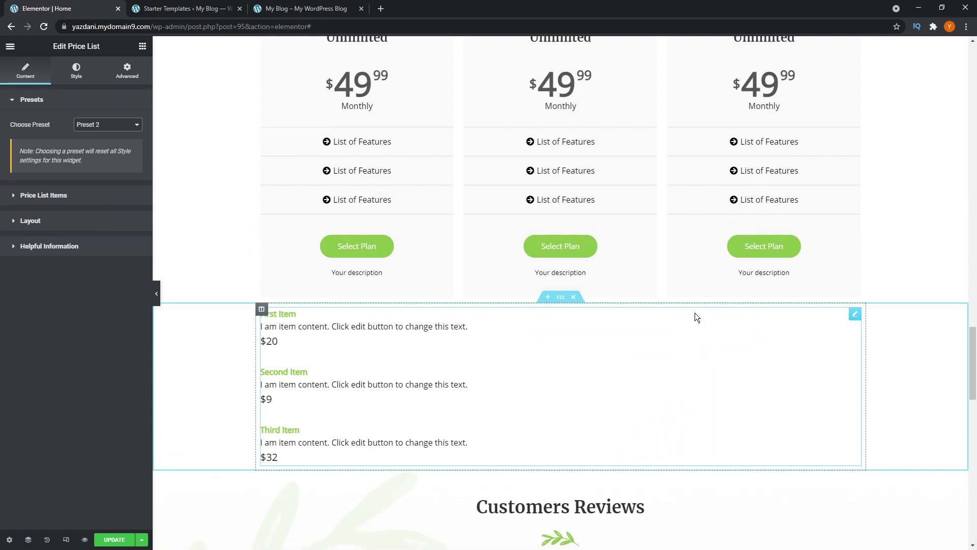
{"action": "scroll", "coordinate": [683, 310], "scroll_direction": "up", "scroll_amount": 1}
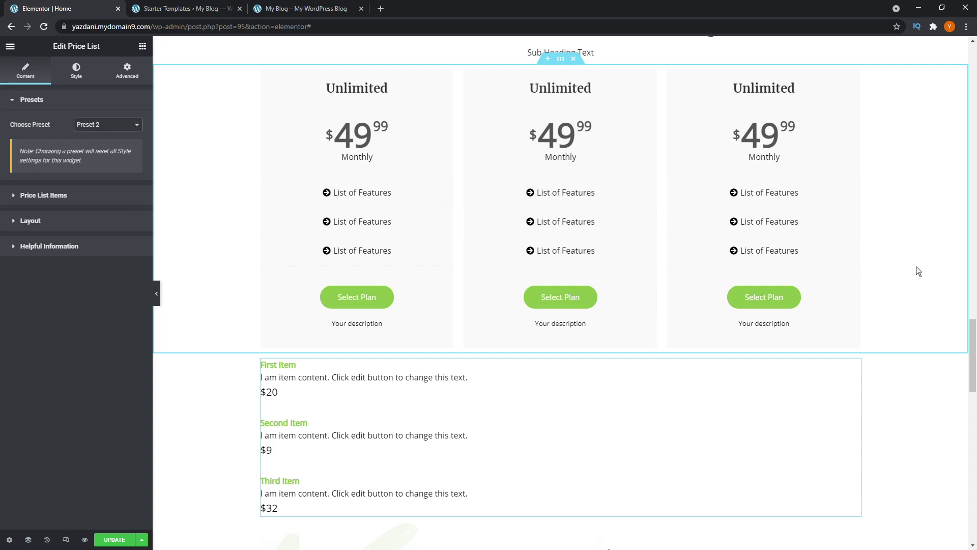
{"action": "scroll", "coordinate": [916, 266], "scroll_direction": "up", "scroll_amount": 2}
{"action": "scroll", "coordinate": [915, 264], "scroll_direction": "up", "scroll_amount": 2}
{"action": "scroll", "coordinate": [915, 264], "scroll_direction": "down", "scroll_amount": 1}
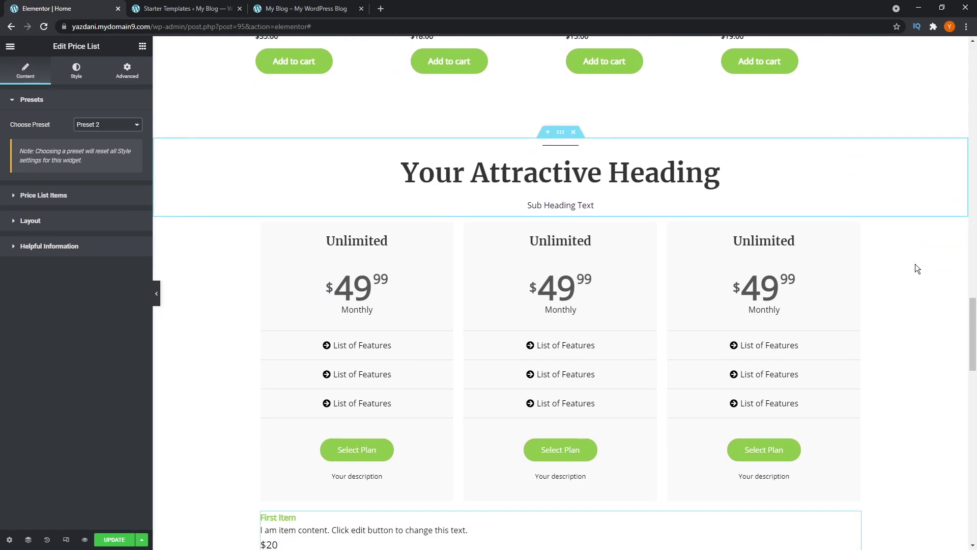
{"action": "scroll", "coordinate": [915, 264], "scroll_direction": "down", "scroll_amount": 1}
{"action": "scroll", "coordinate": [915, 263], "scroll_direction": "down", "scroll_amount": 3}
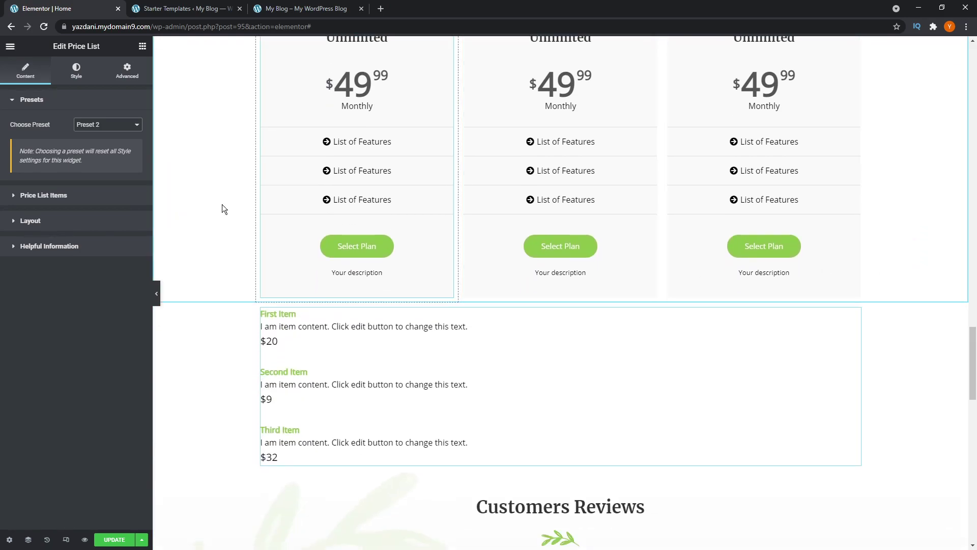
Step: Set Choose Preset to Default, briefly try Preset 1, then return to Default
{"action": "left_click", "coordinate": [99, 125]}
{"action": "left_click", "coordinate": [111, 133]}
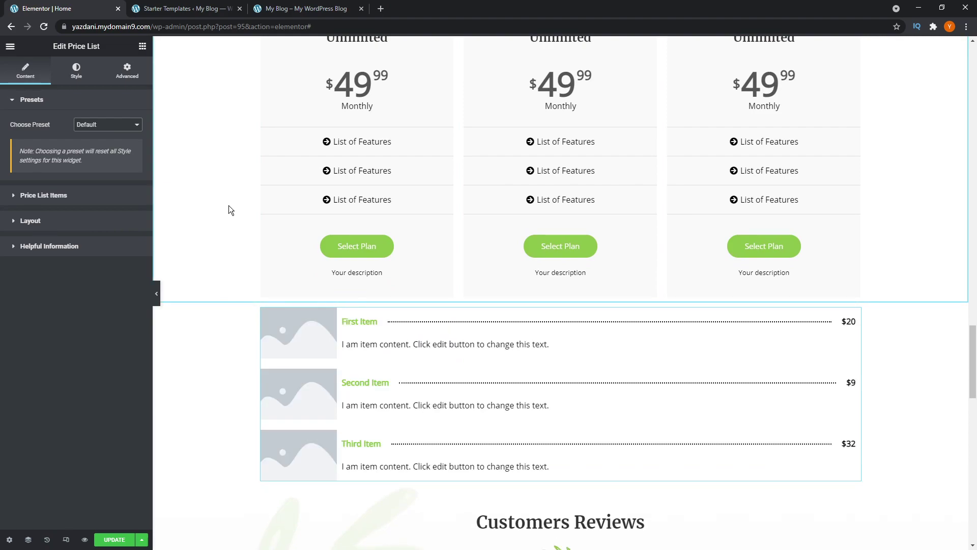
{"action": "left_click", "coordinate": [108, 125]}
{"action": "left_click", "coordinate": [115, 143]}
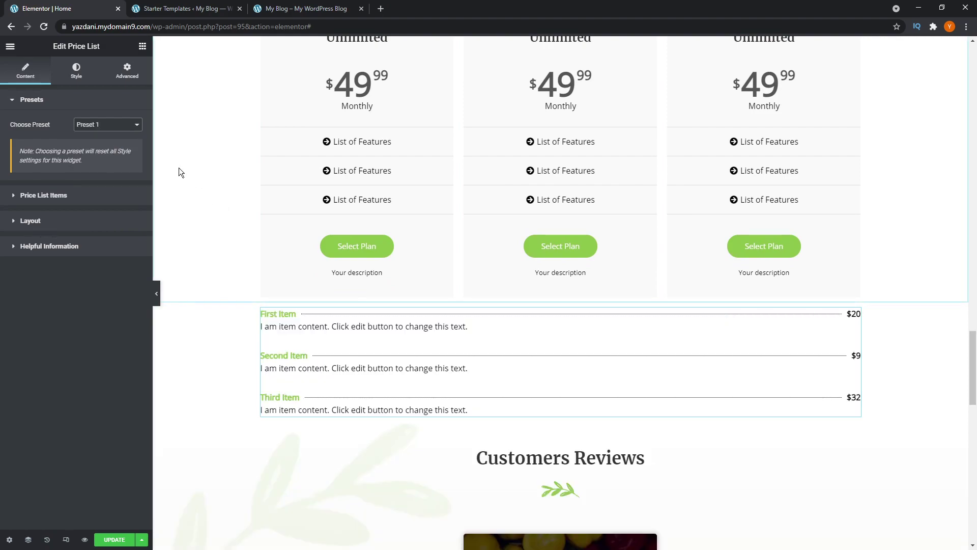
{"action": "left_click", "coordinate": [108, 125]}
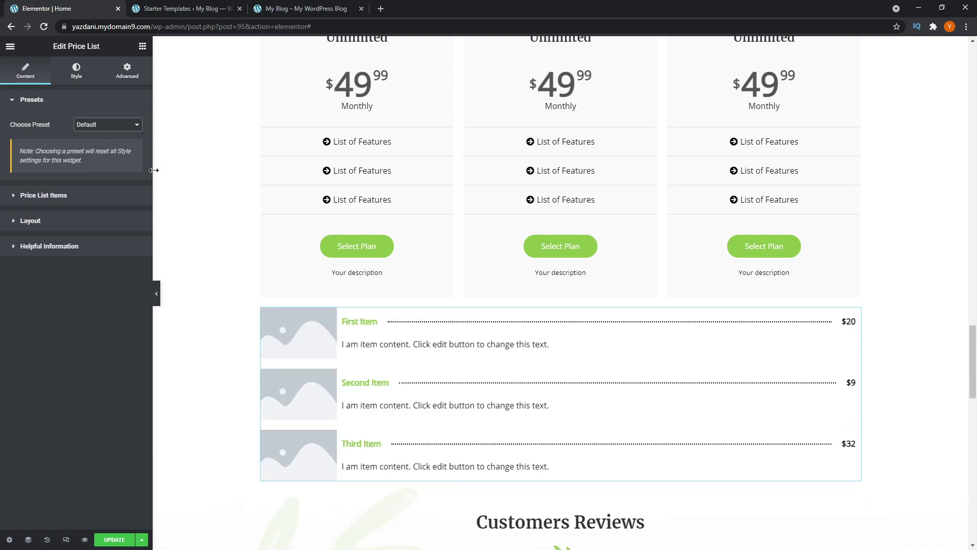